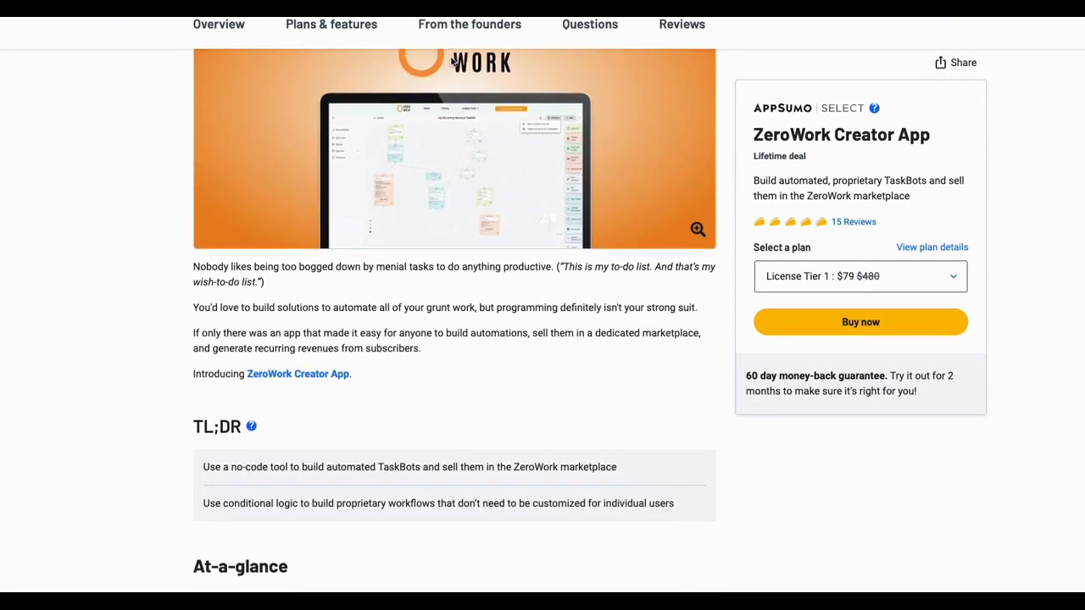
scroll(449, 67, down, 4)
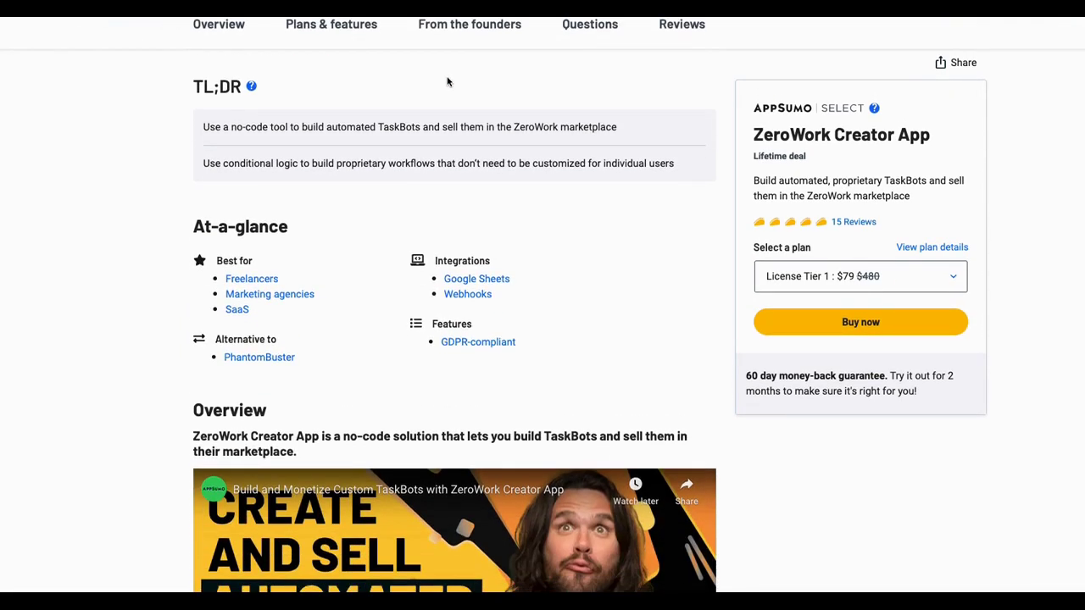
Scroll the Overview screenshots down to Plans & features, showing lifetime access and 60-day activation terms.
scroll(447, 82, up, 7)
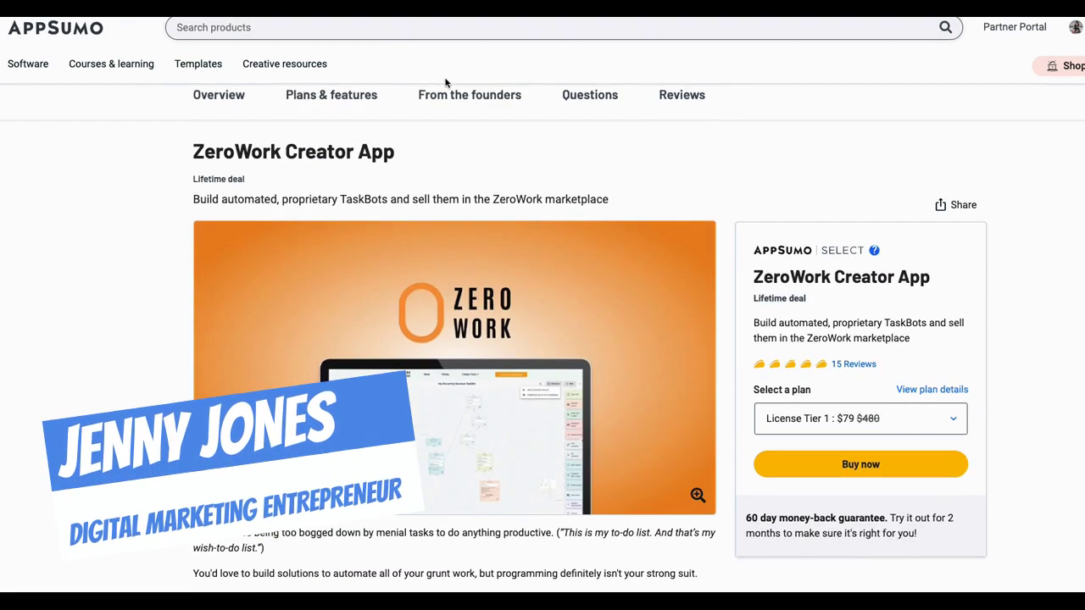
scroll(451, 105, down, 1)
scroll(451, 106, up, 1)
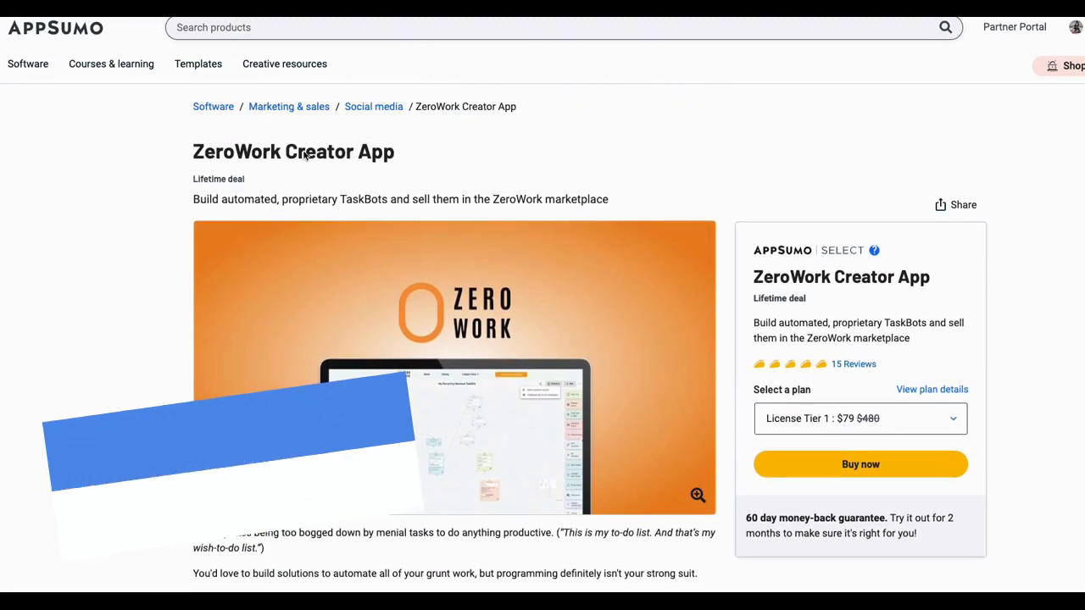
scroll(305, 154, down, 2)
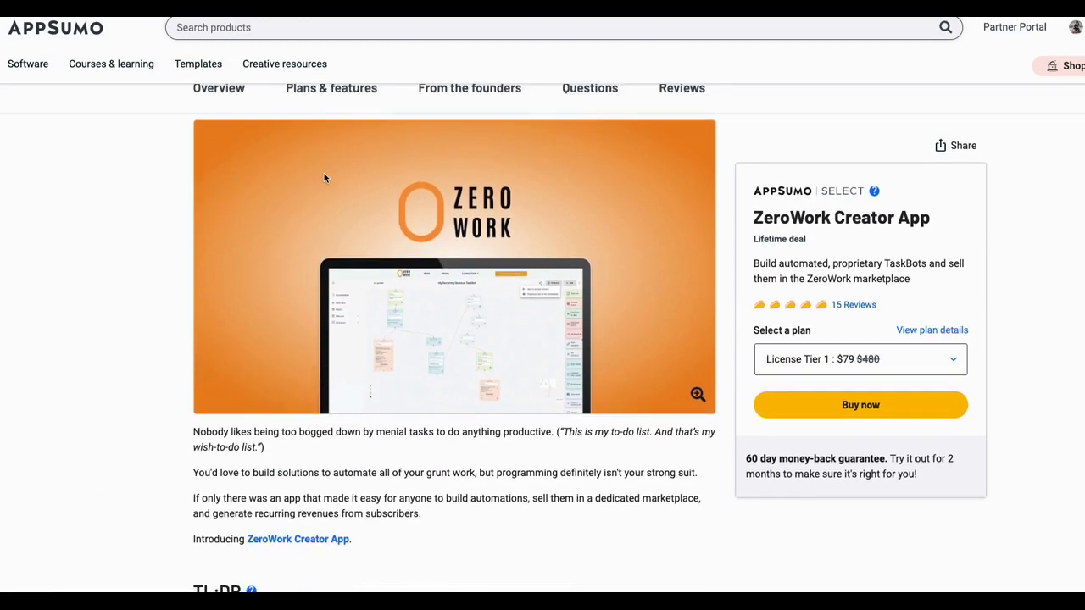
scroll(339, 186, down, 1)
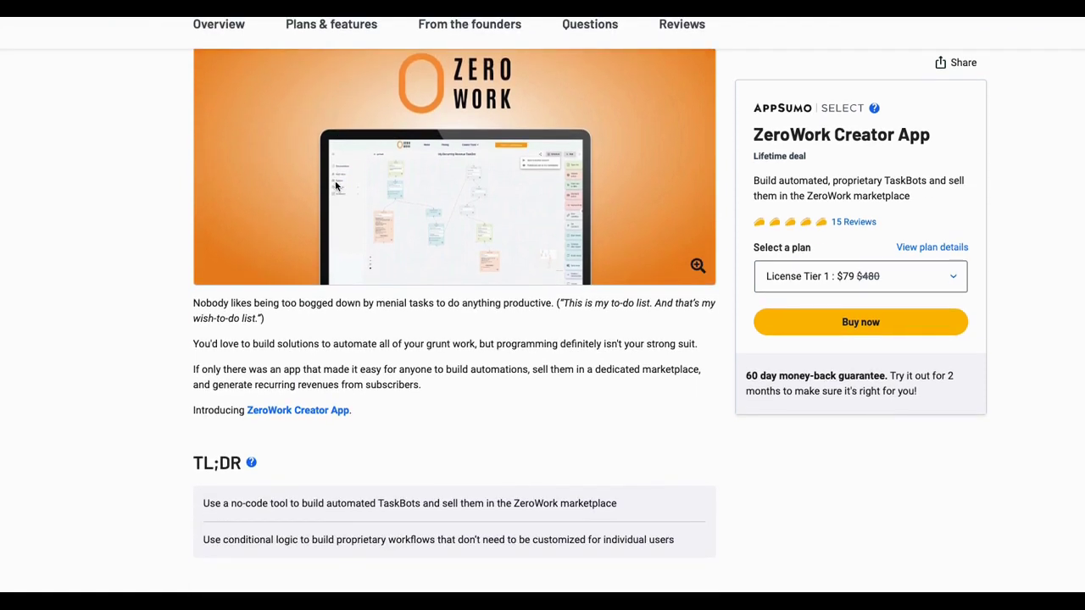
scroll(335, 180, down, 1)
scroll(348, 201, down, 2)
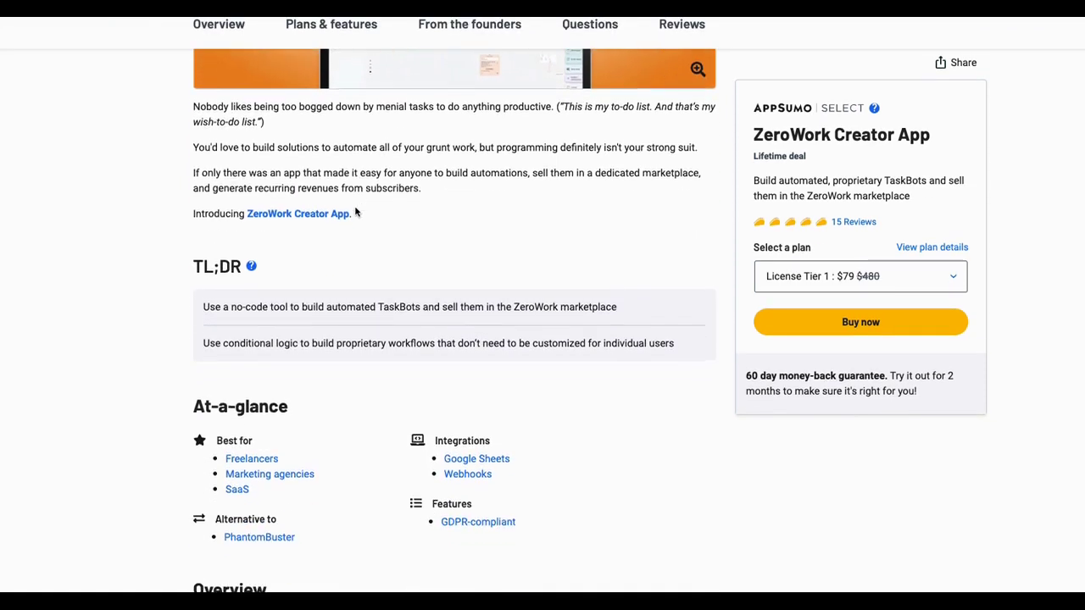
scroll(347, 213, down, 1)
scroll(365, 212, up, 4)
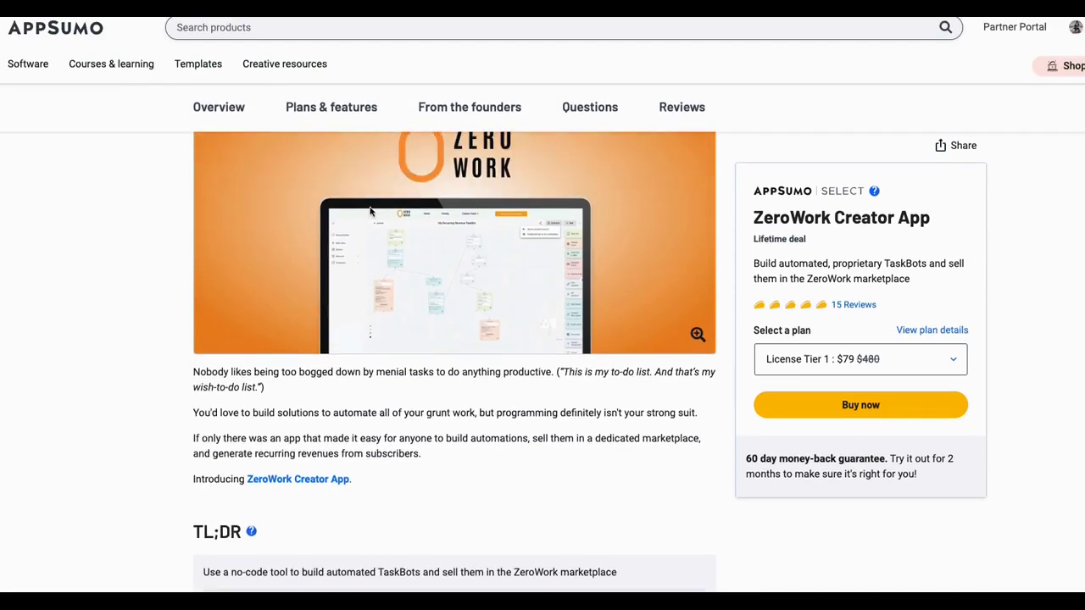
scroll(371, 212, up, 2)
scroll(370, 212, down, 1)
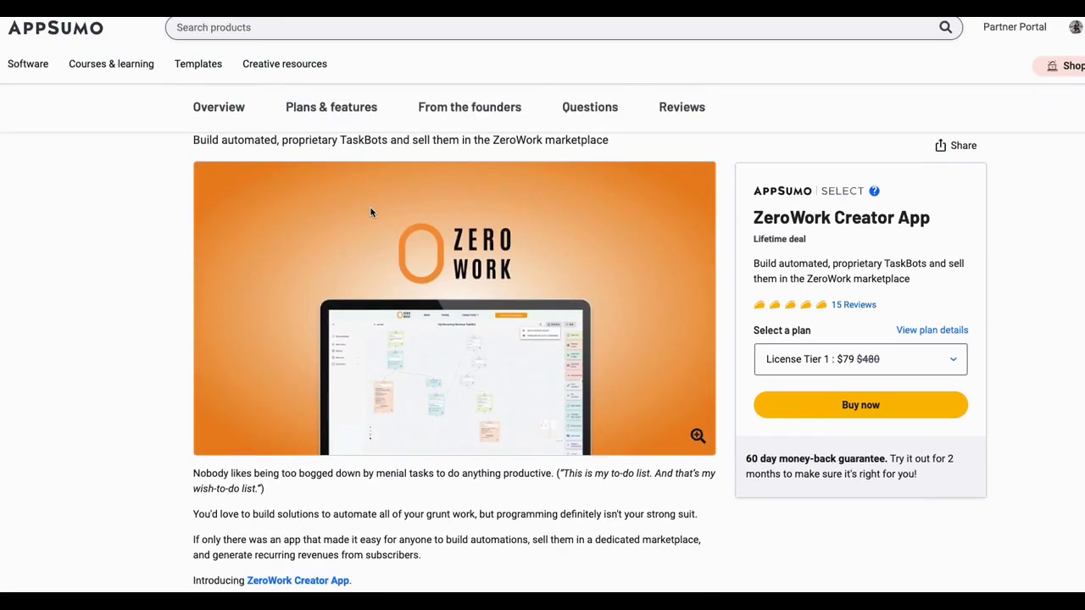
scroll(370, 212, down, 1)
scroll(378, 217, down, 1)
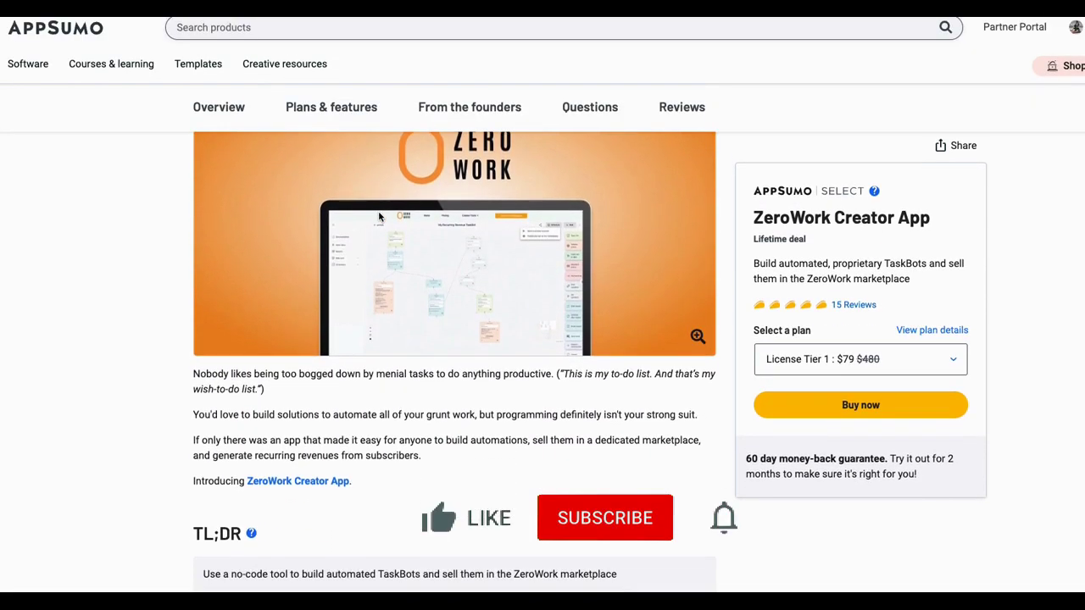
scroll(379, 217, up, 2)
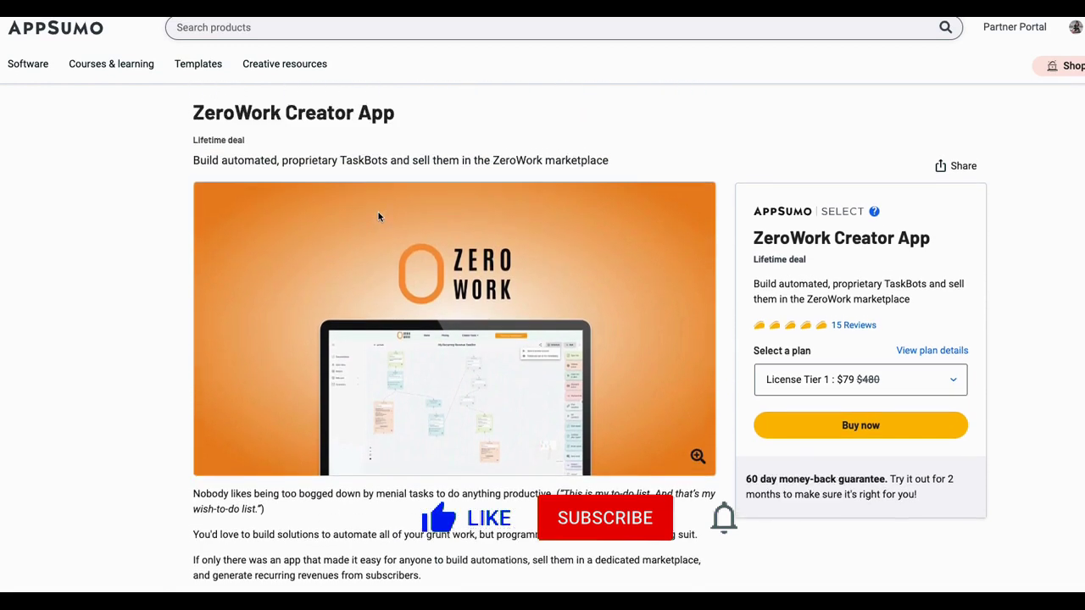
scroll(378, 216, down, 1)
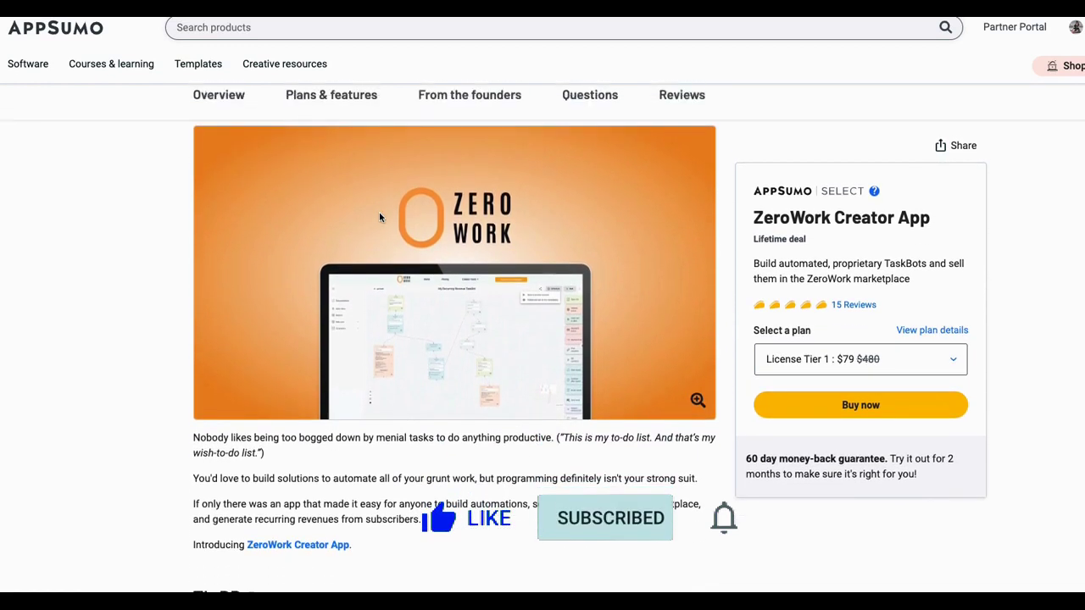
scroll(379, 228, down, 1)
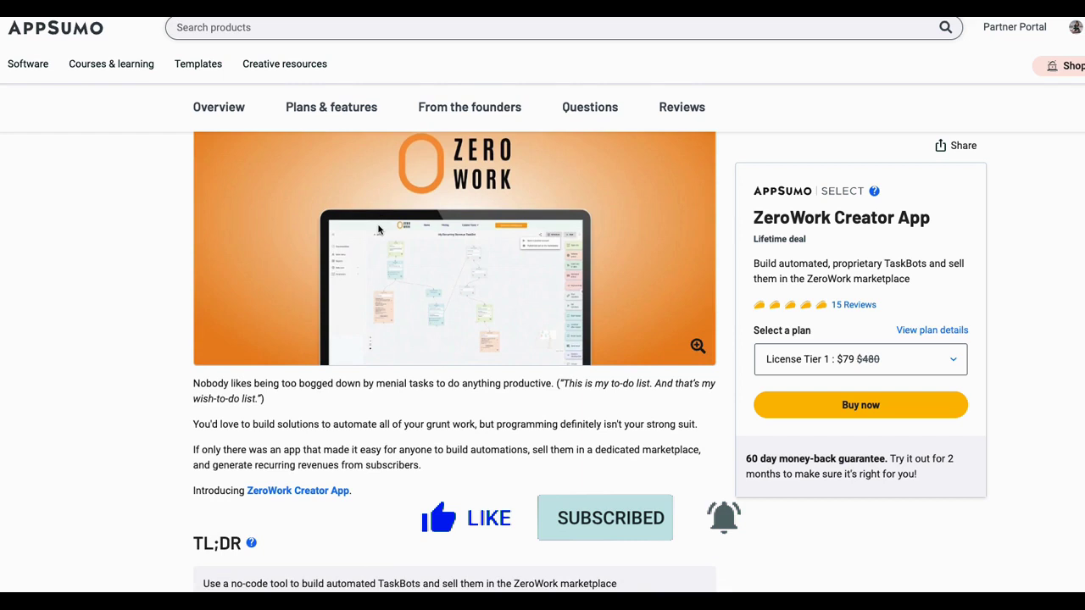
scroll(379, 229, down, 3)
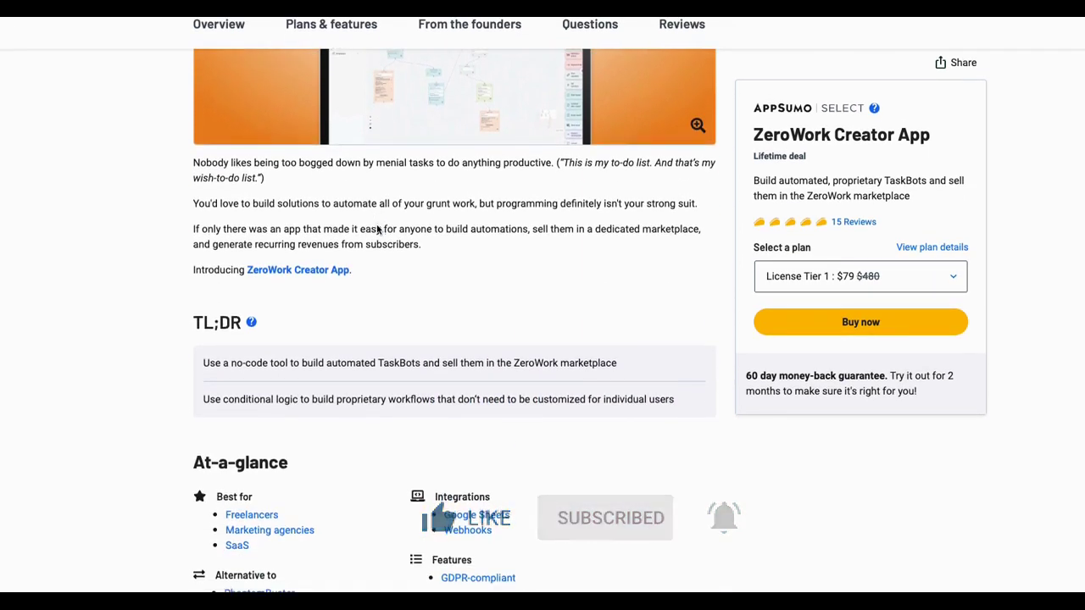
scroll(379, 229, down, 5)
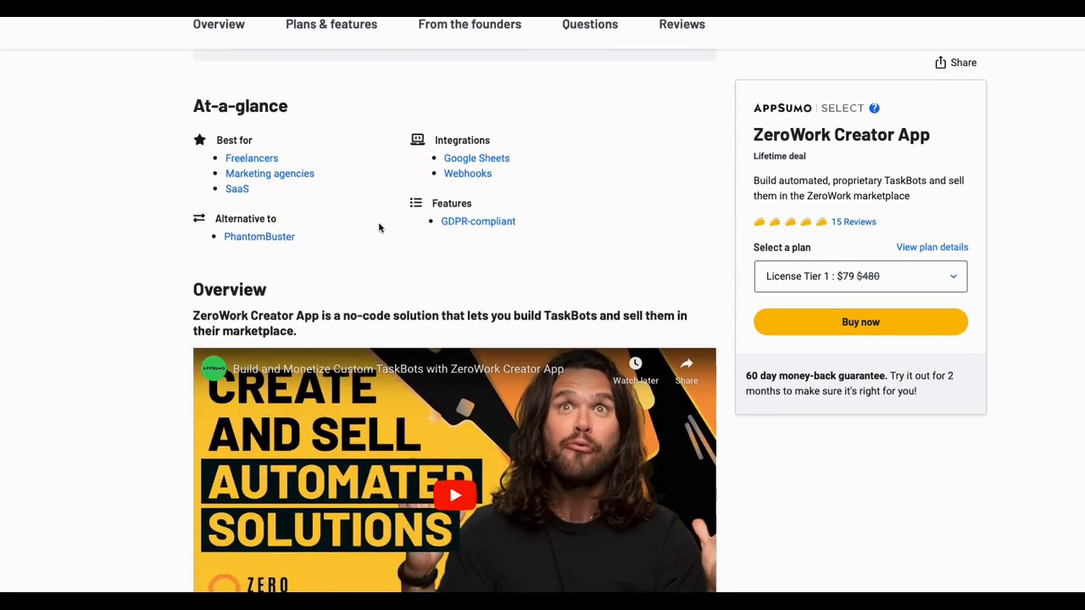
scroll(379, 222, up, 8)
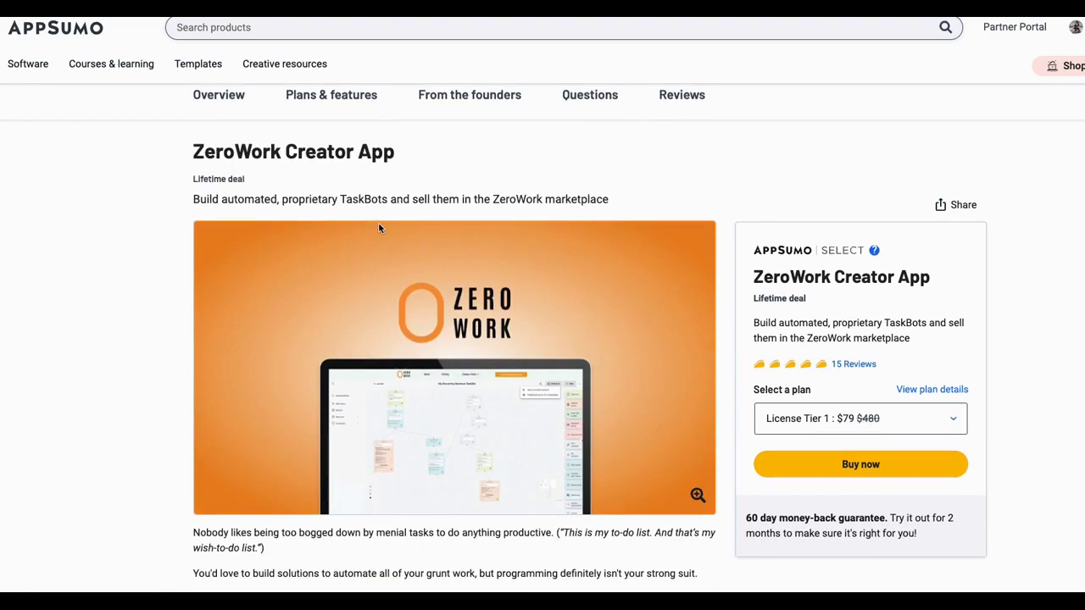
scroll(395, 230, down, 1)
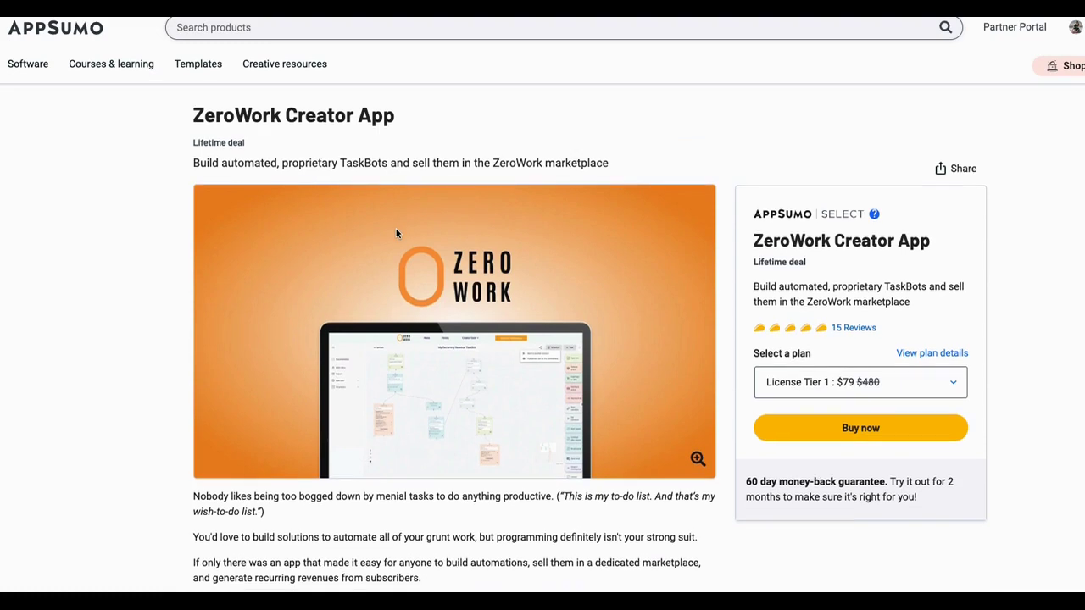
scroll(395, 232, down, 2)
scroll(395, 231, down, 7)
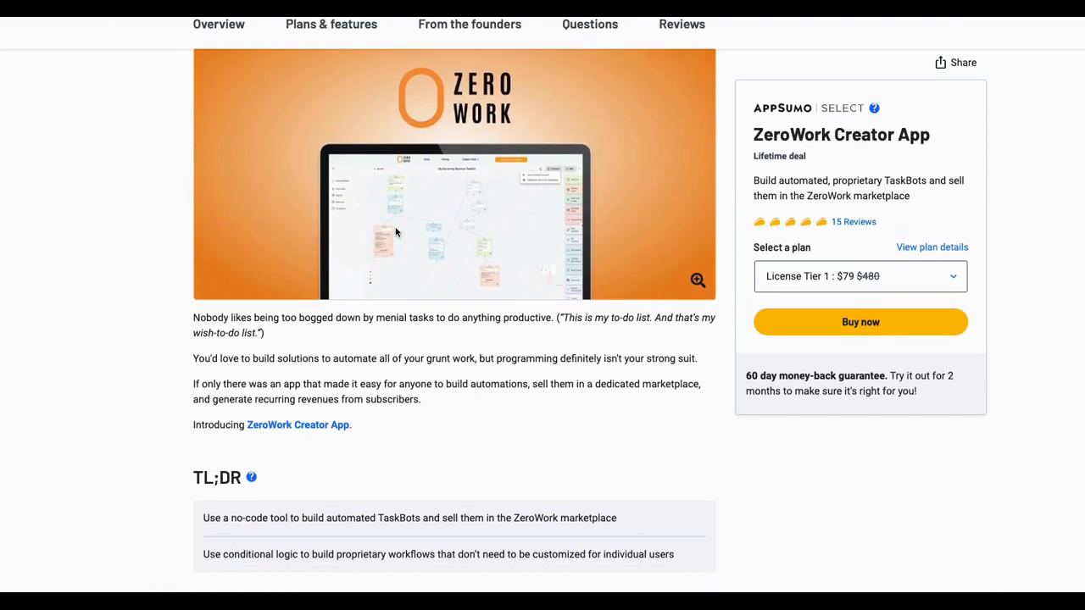
scroll(395, 231, down, 9)
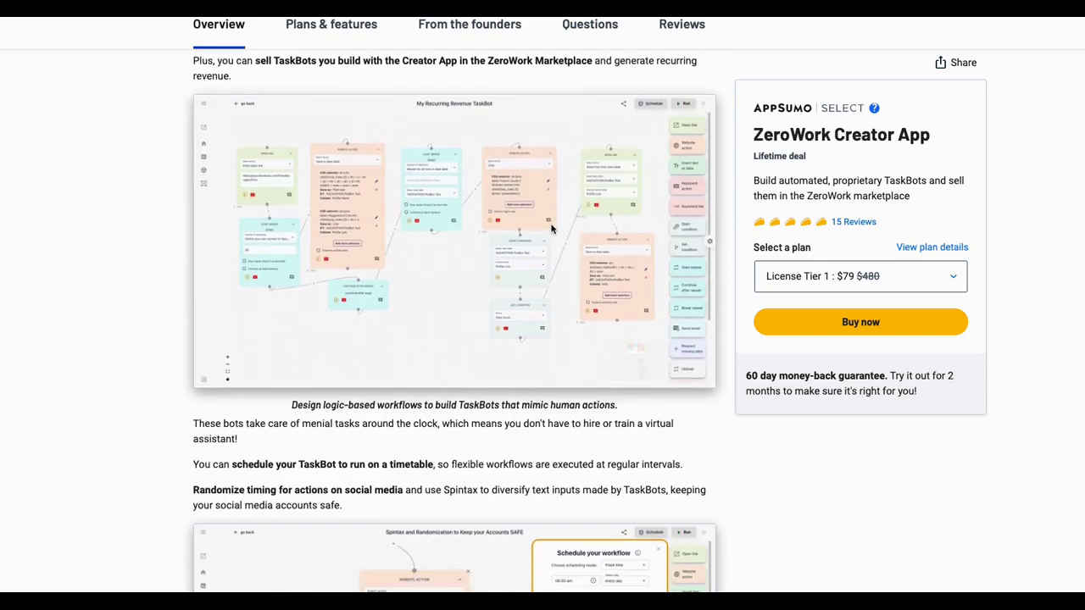
scroll(533, 229, down, 6)
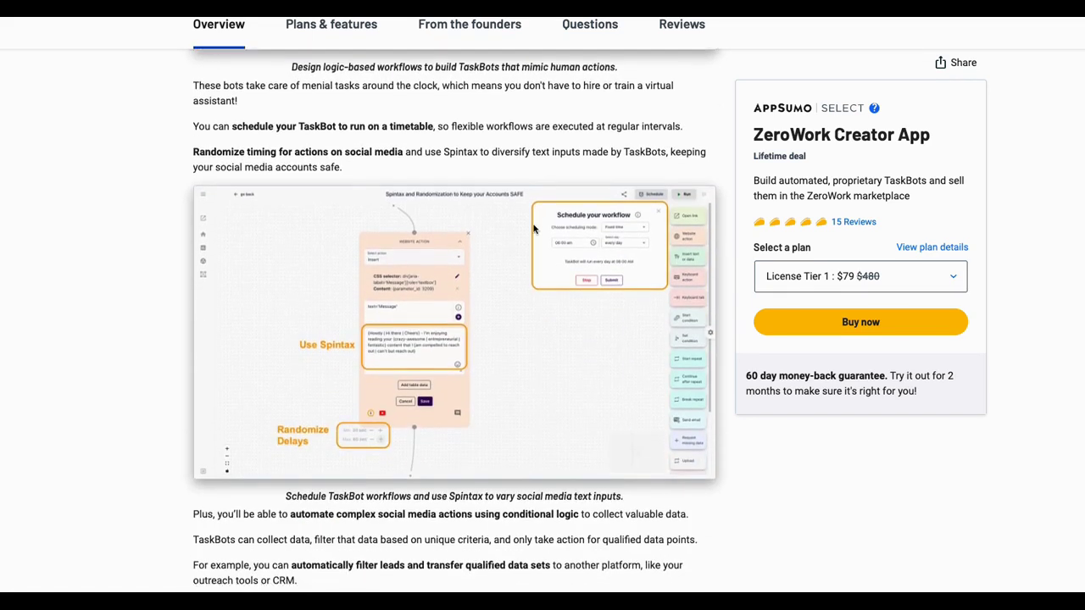
scroll(533, 229, down, 7)
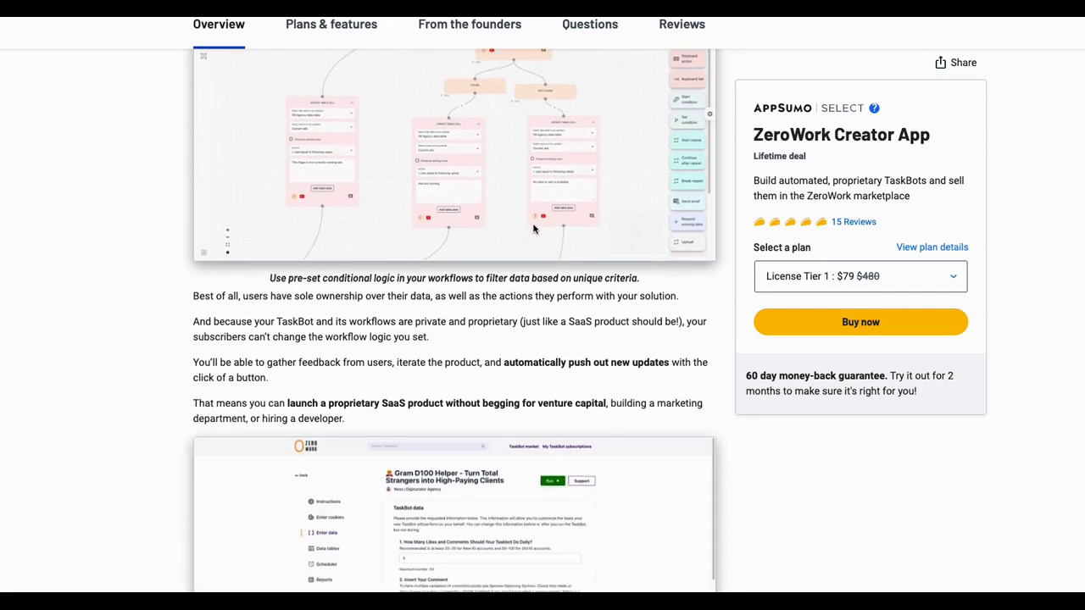
scroll(533, 228, down, 6)
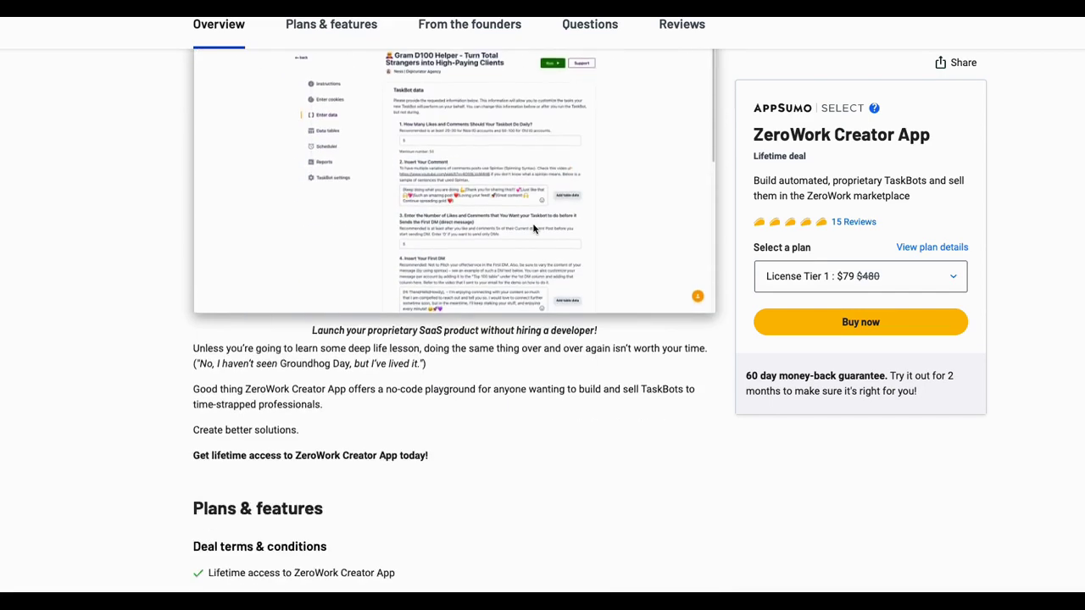
scroll(533, 228, down, 4)
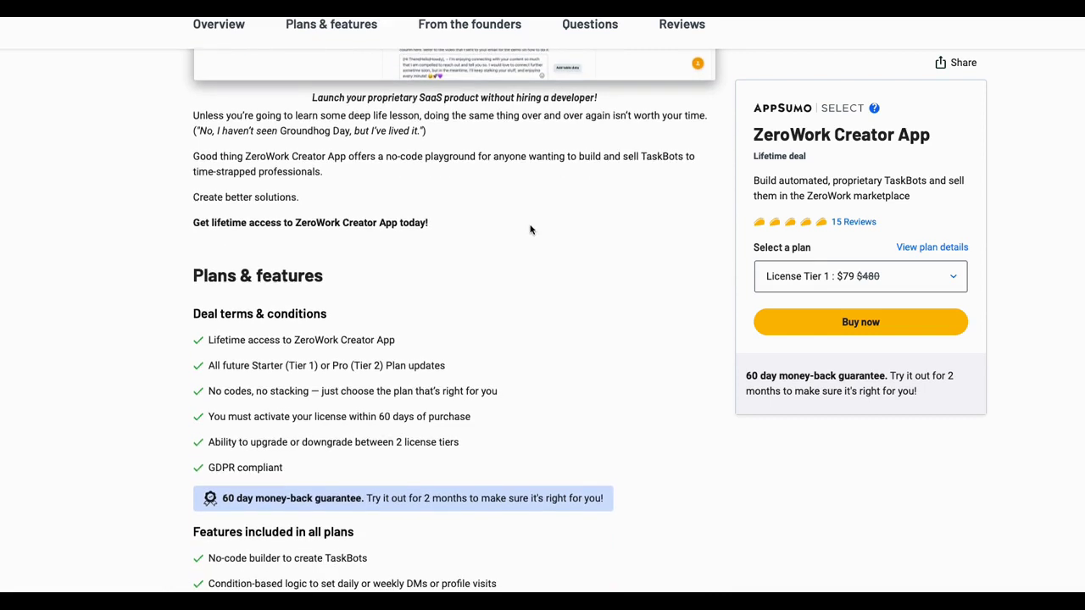
Compare the $79 (75 TaskBots) and $189 (unlimited) tiers, then return to Features included in all plans.
scroll(529, 224, up, 1)
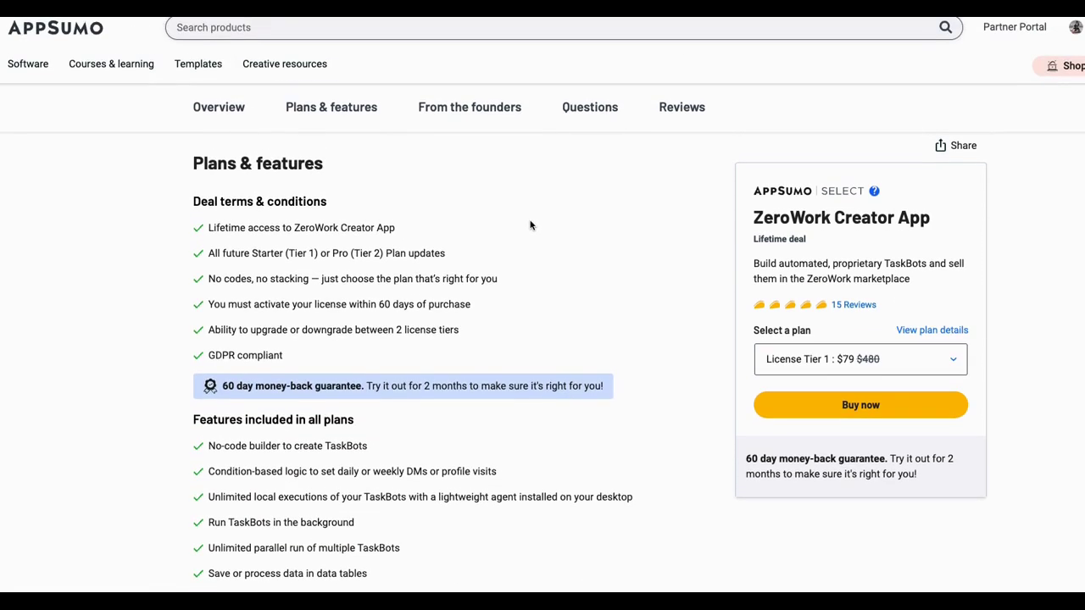
scroll(530, 225, down, 3)
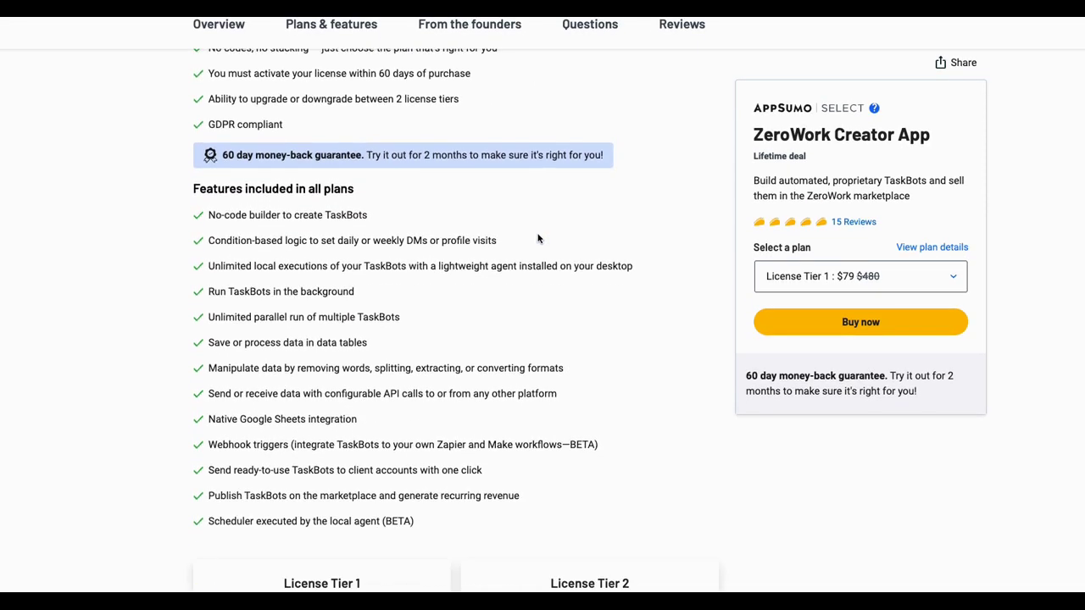
scroll(541, 243, down, 3)
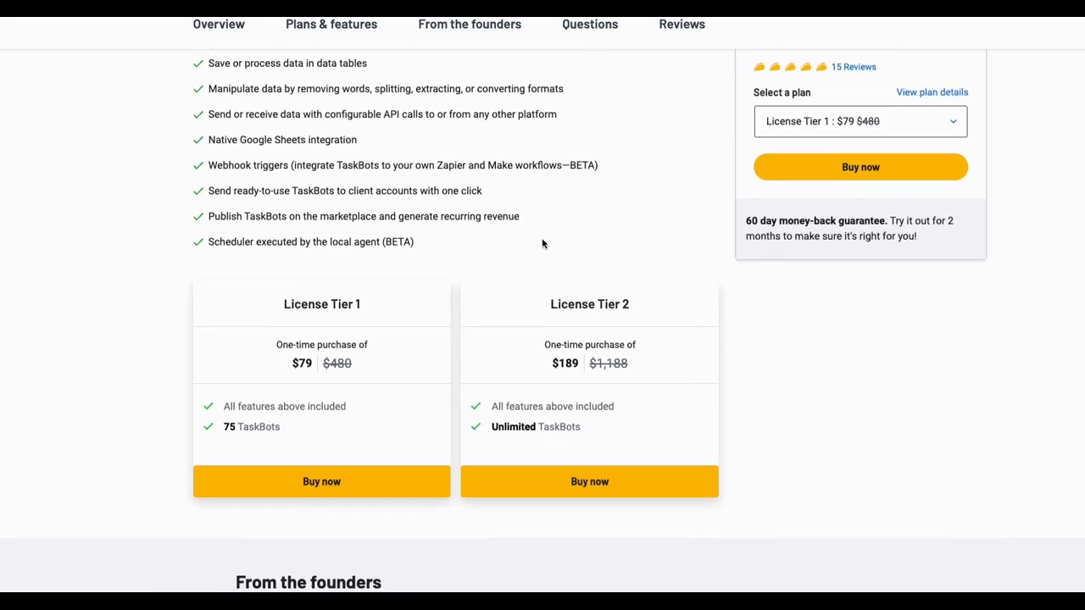
scroll(486, 230, up, 1)
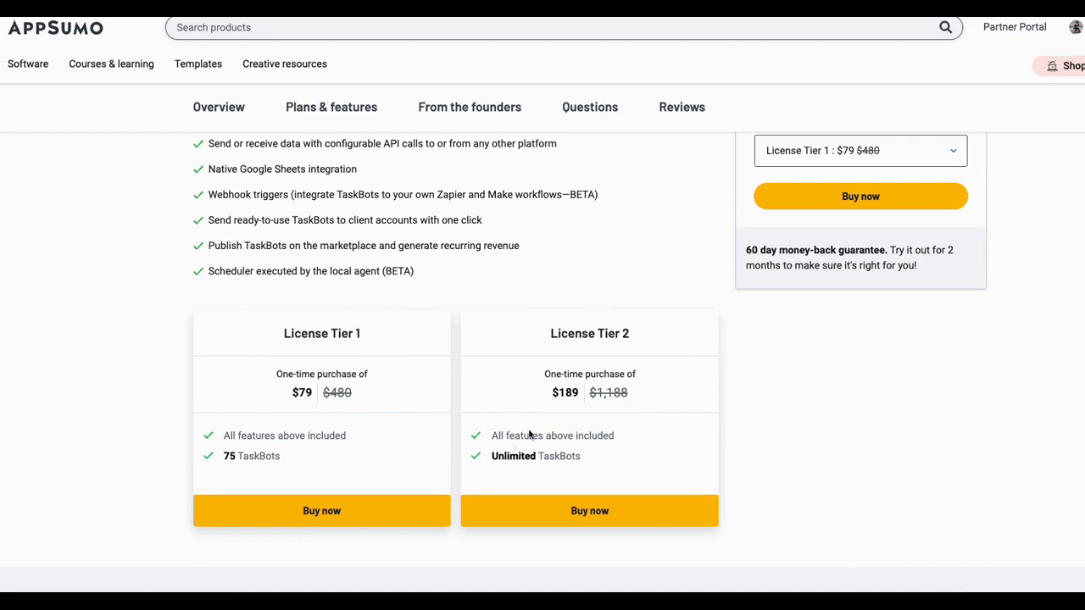
scroll(529, 434, down, 1)
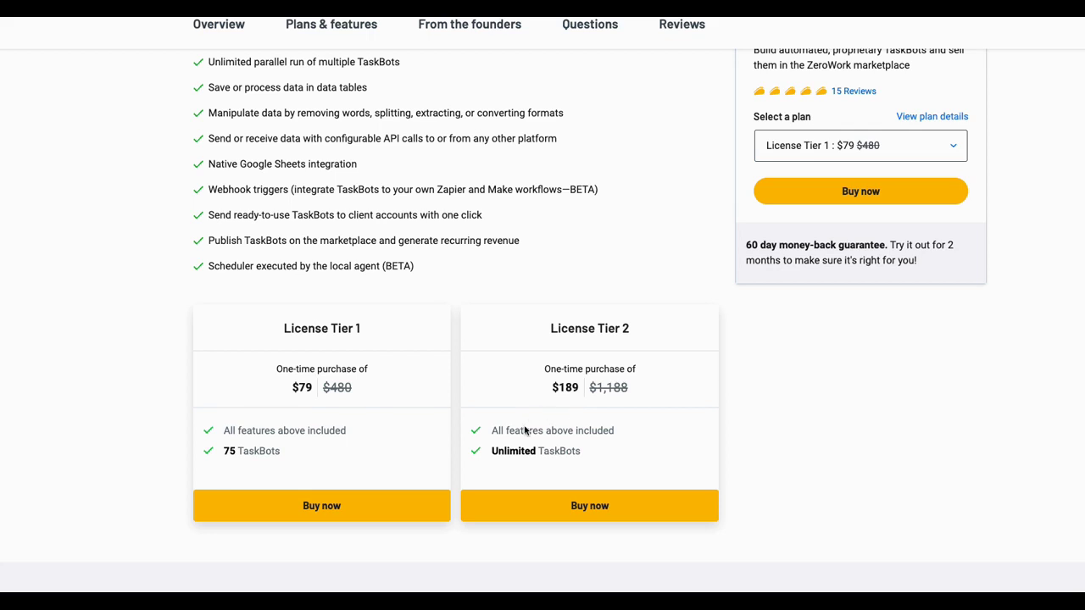
scroll(360, 463, up, 1)
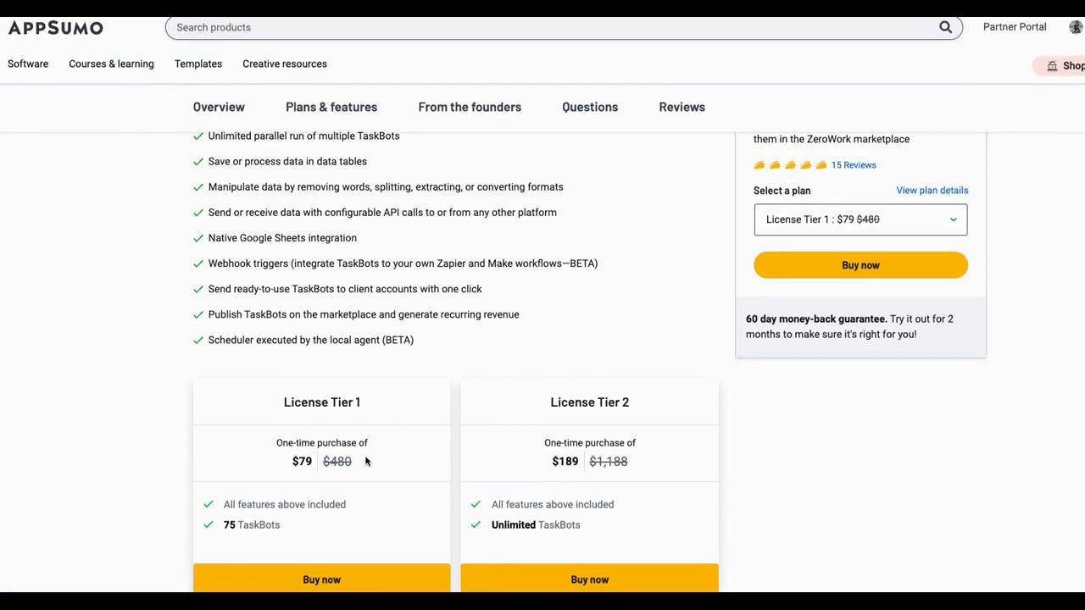
scroll(353, 459, up, 2)
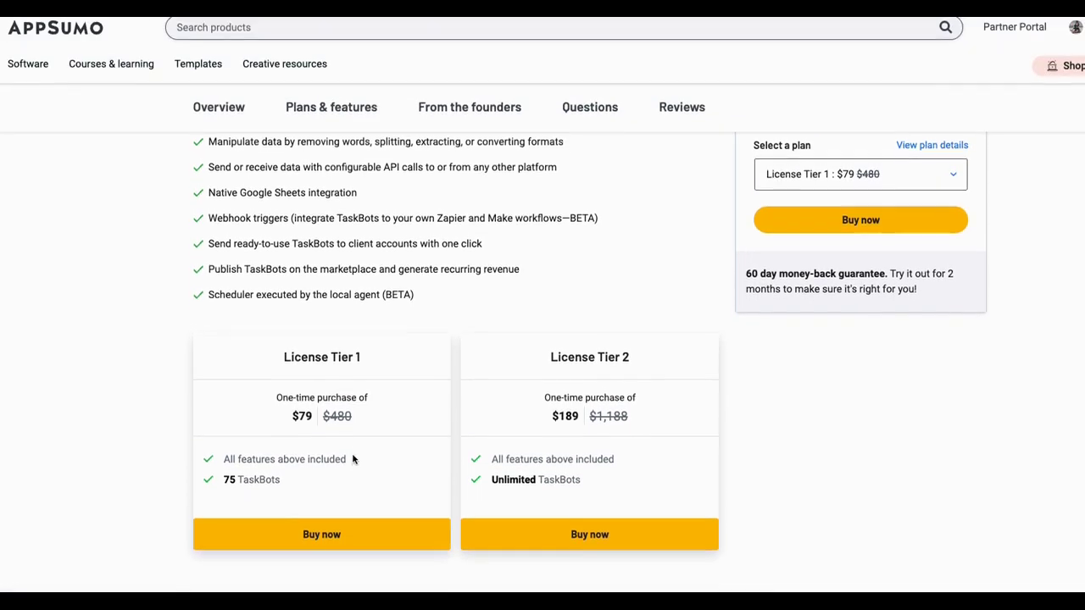
scroll(347, 476, down, 3)
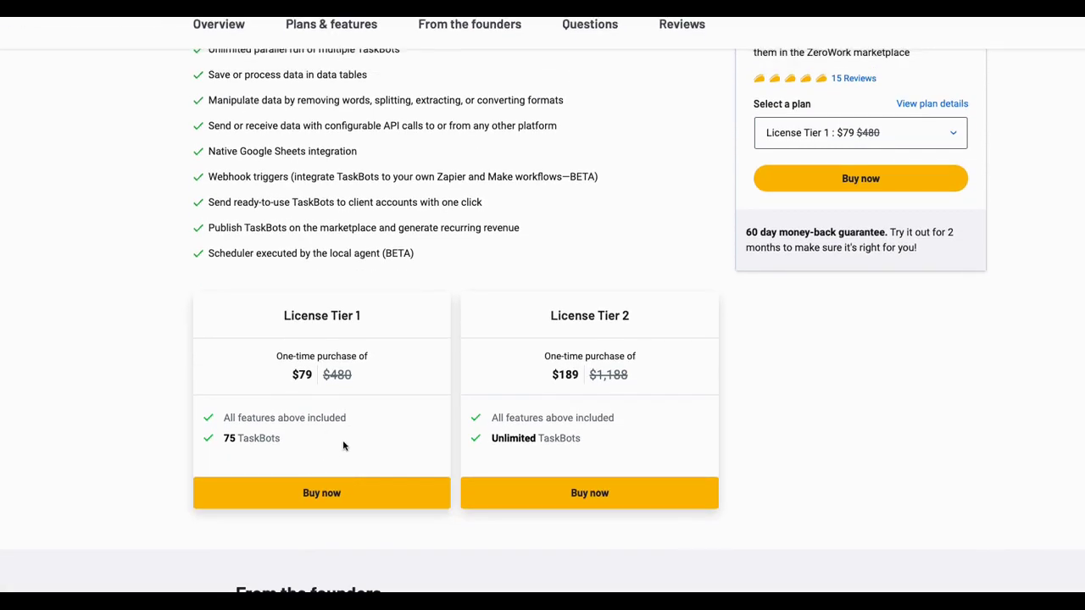
scroll(346, 453, up, 1)
scroll(346, 461, up, 5)
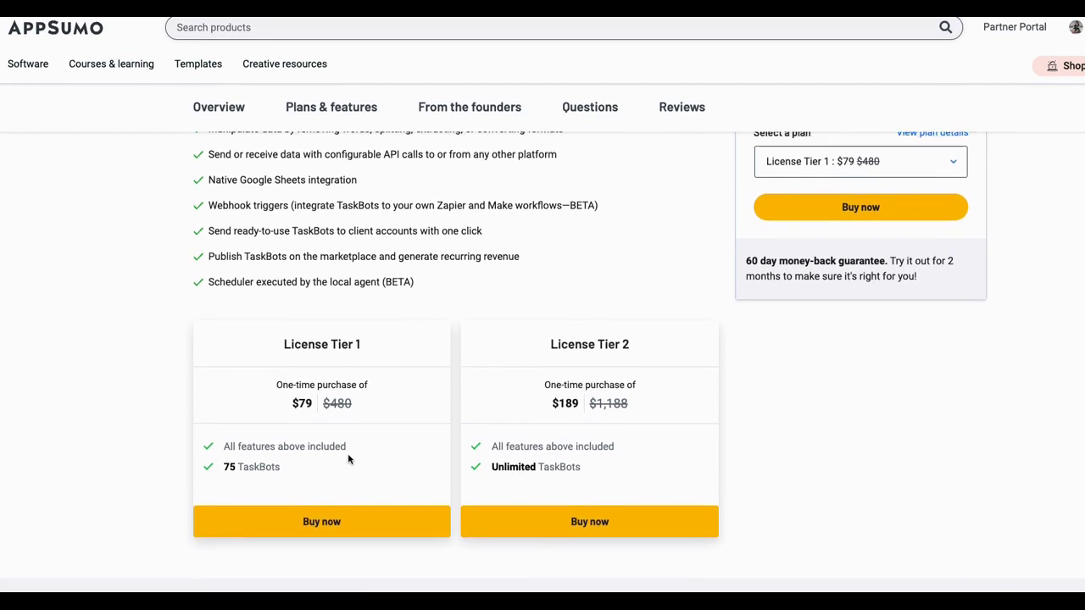
scroll(348, 460, up, 2)
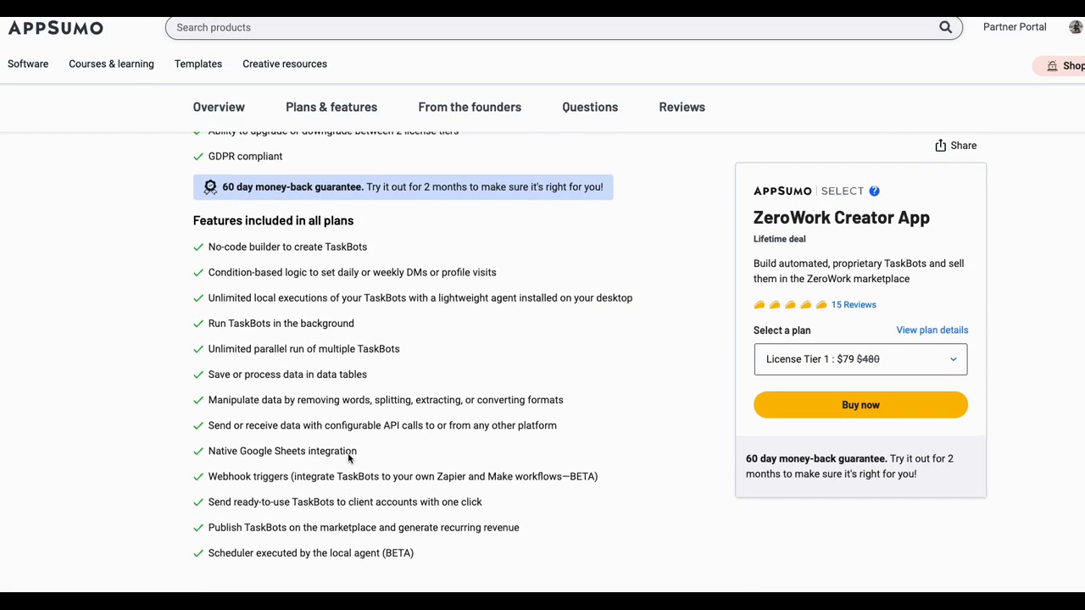
Scroll down through the Plans & features terms and feature list to the License Tier cards.
scroll(348, 458, up, 3)
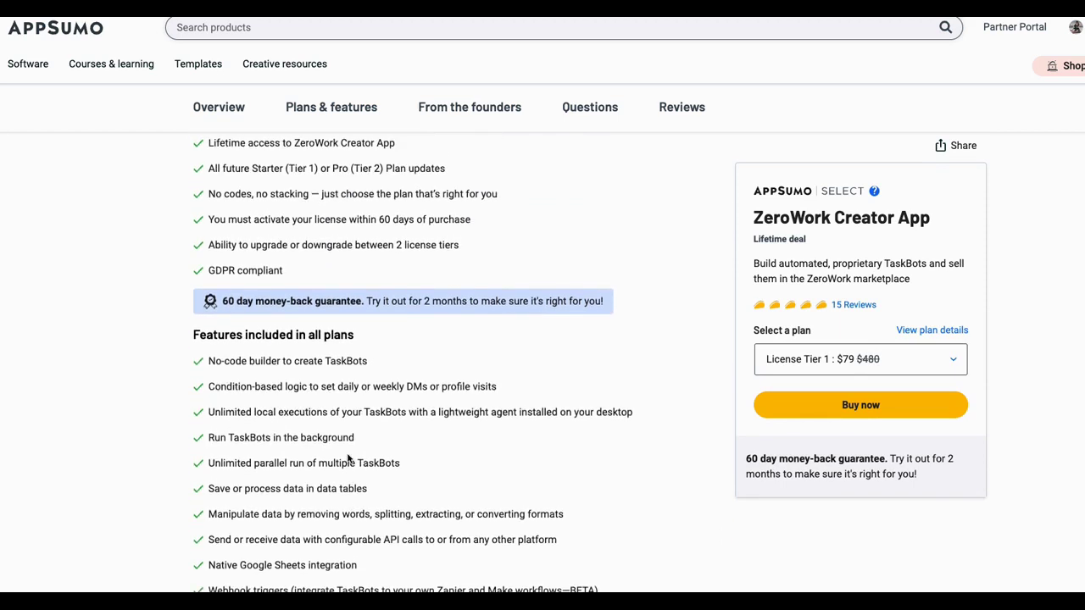
scroll(348, 457, down, 3)
scroll(347, 459, up, 5)
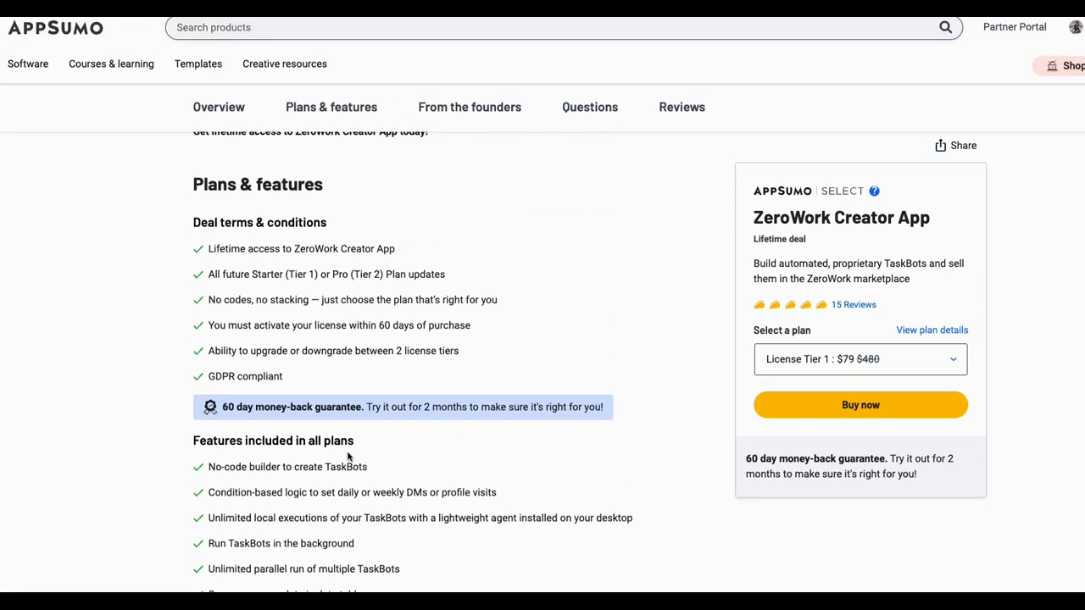
scroll(348, 458, down, 2)
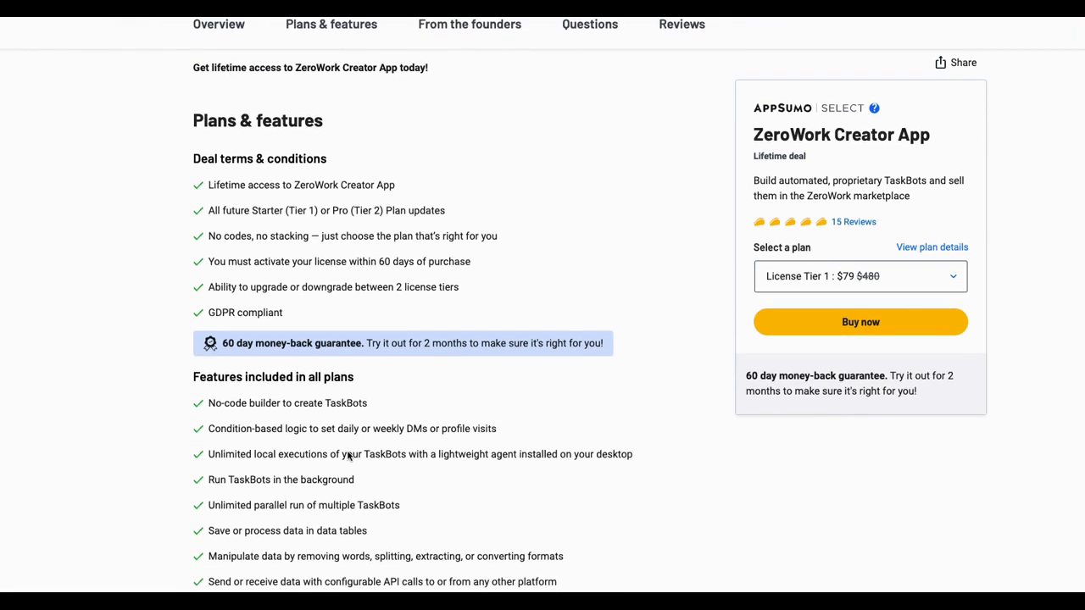
scroll(348, 458, down, 1)
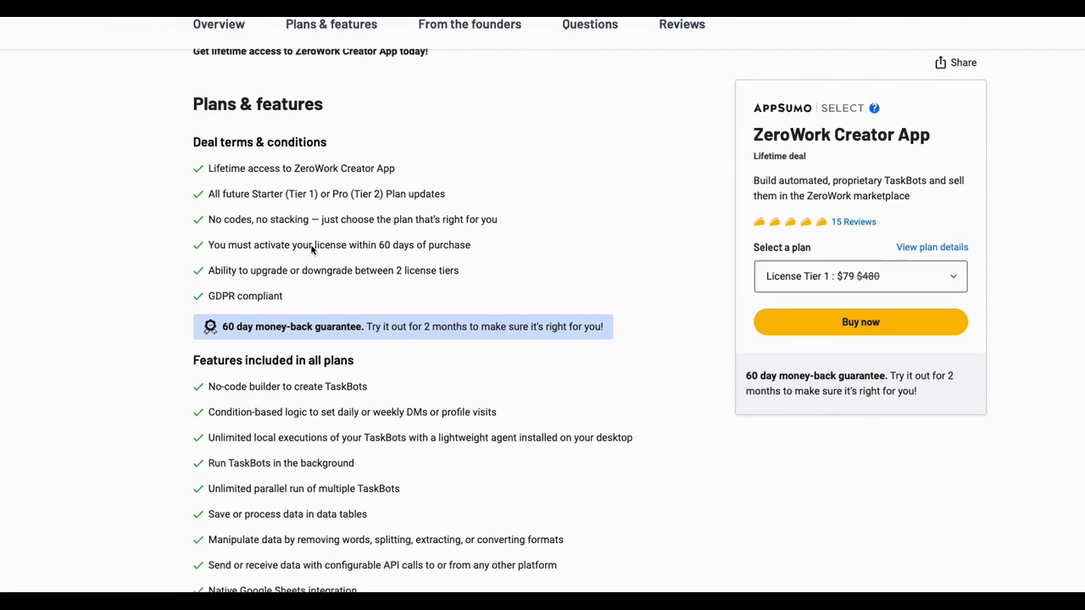
scroll(290, 273, down, 2)
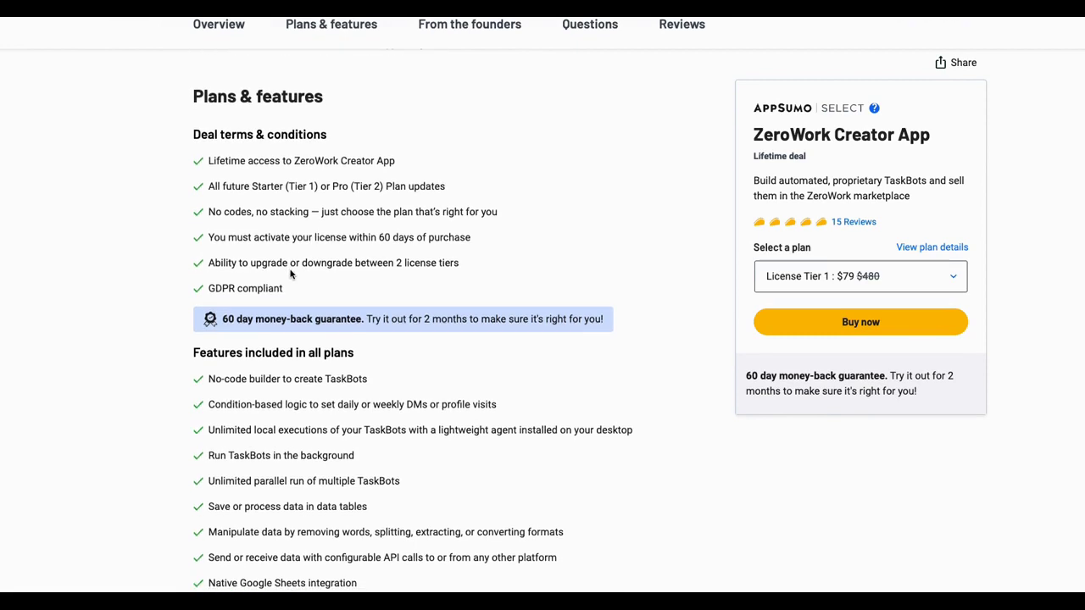
scroll(326, 296, down, 2)
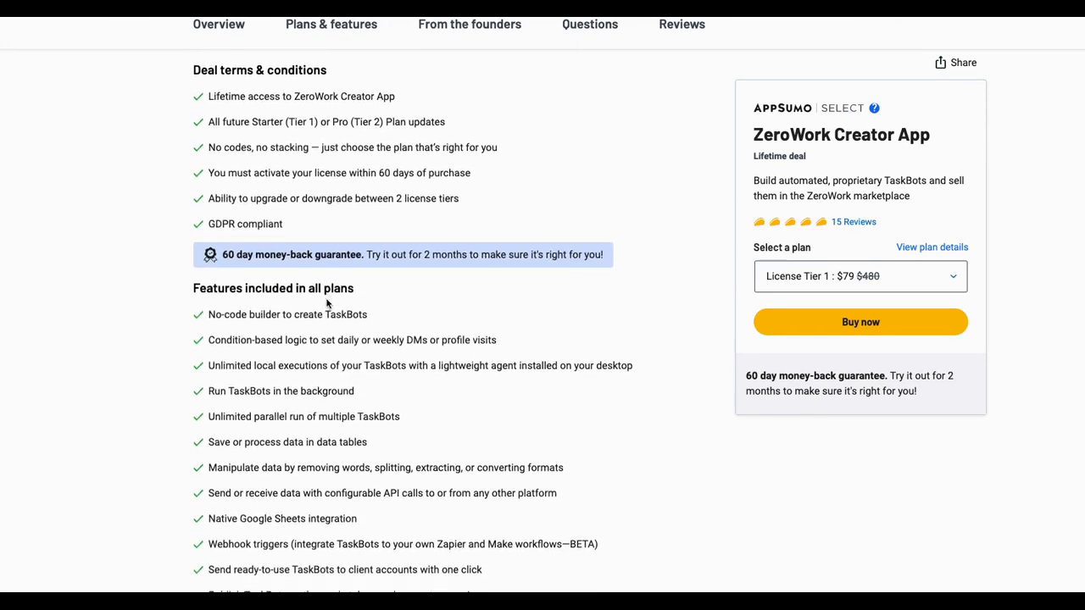
scroll(326, 303, down, 3)
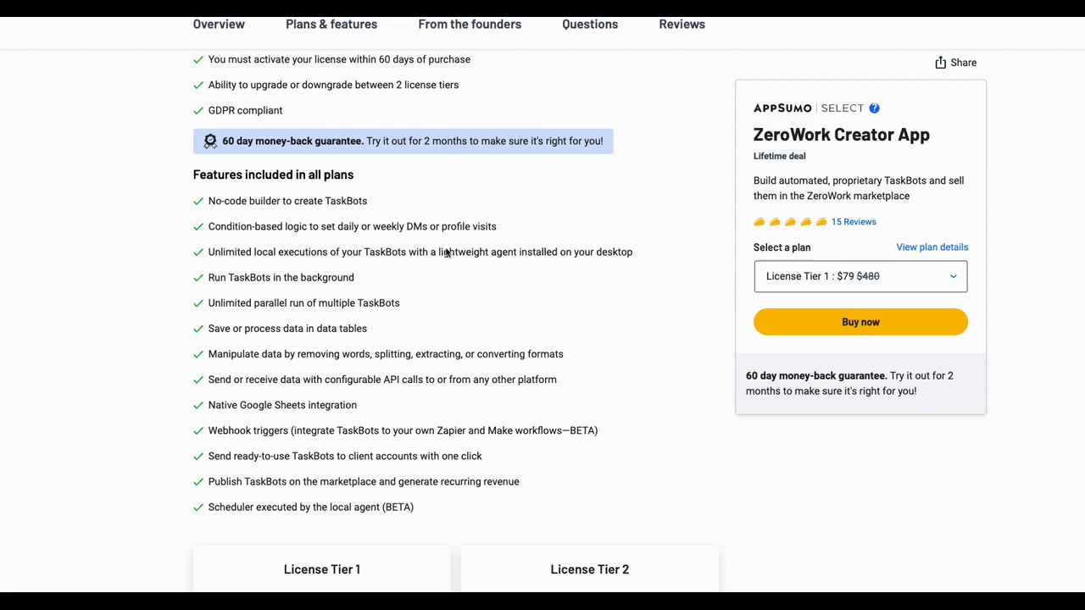
scroll(445, 252, down, 1)
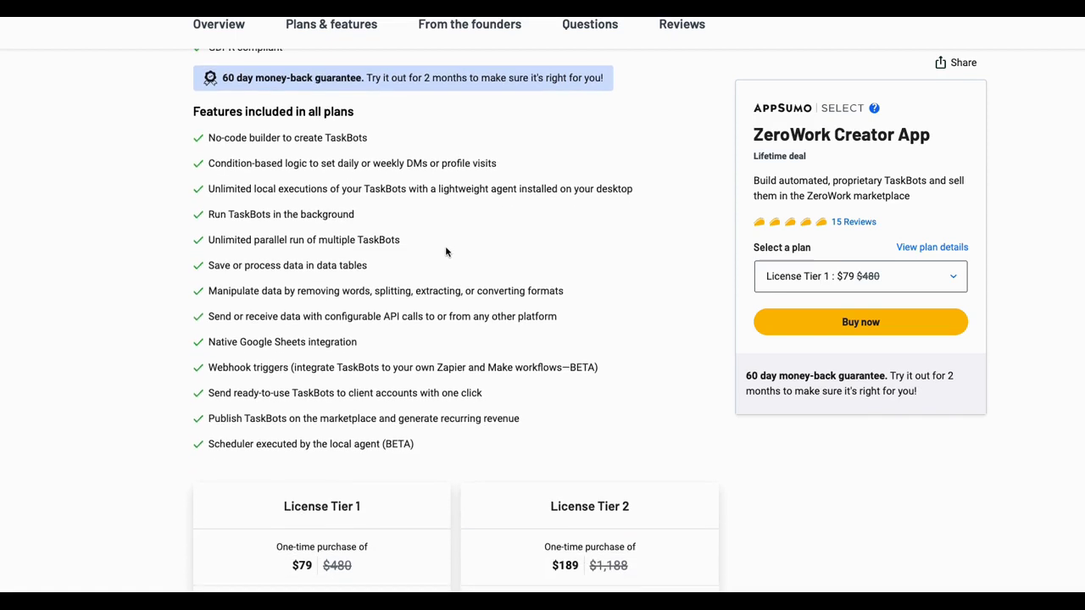
scroll(445, 252, up, 2)
scroll(445, 252, down, 1)
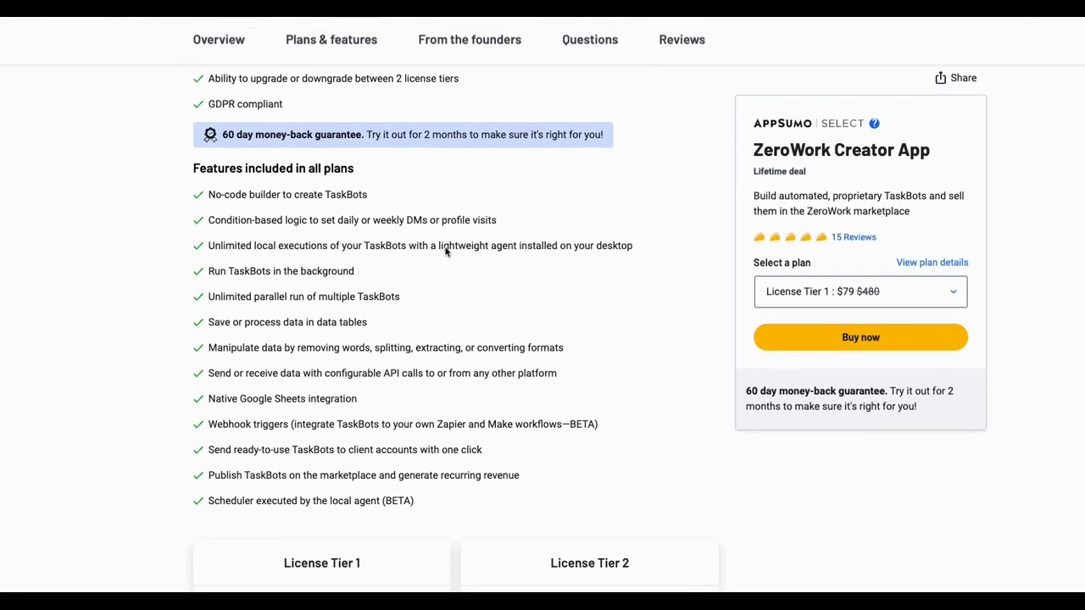
scroll(445, 251, down, 1)
scroll(445, 253, down, 1)
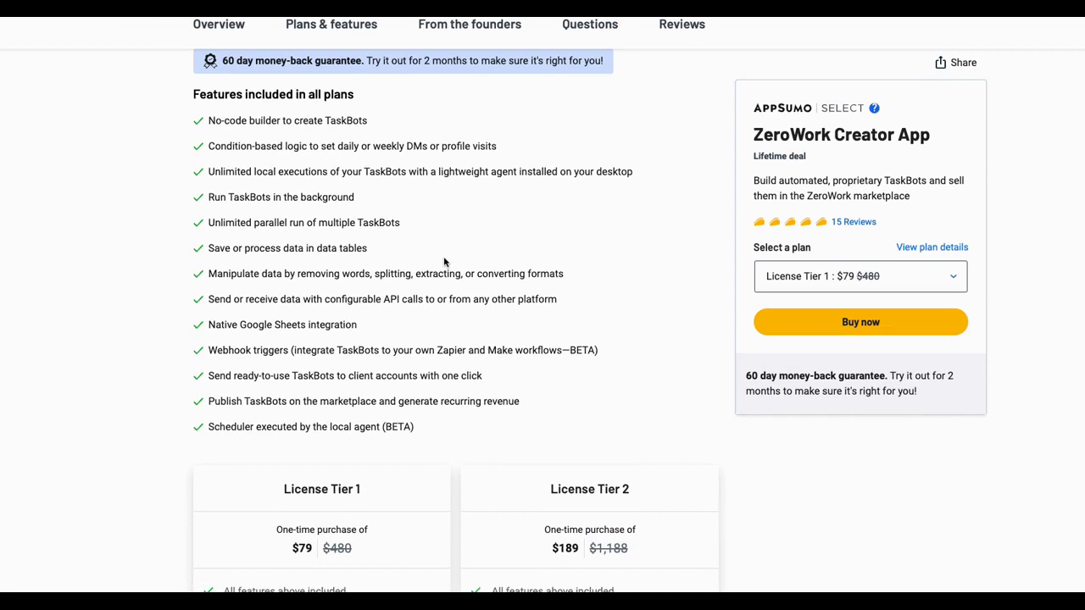
scroll(443, 256, down, 1)
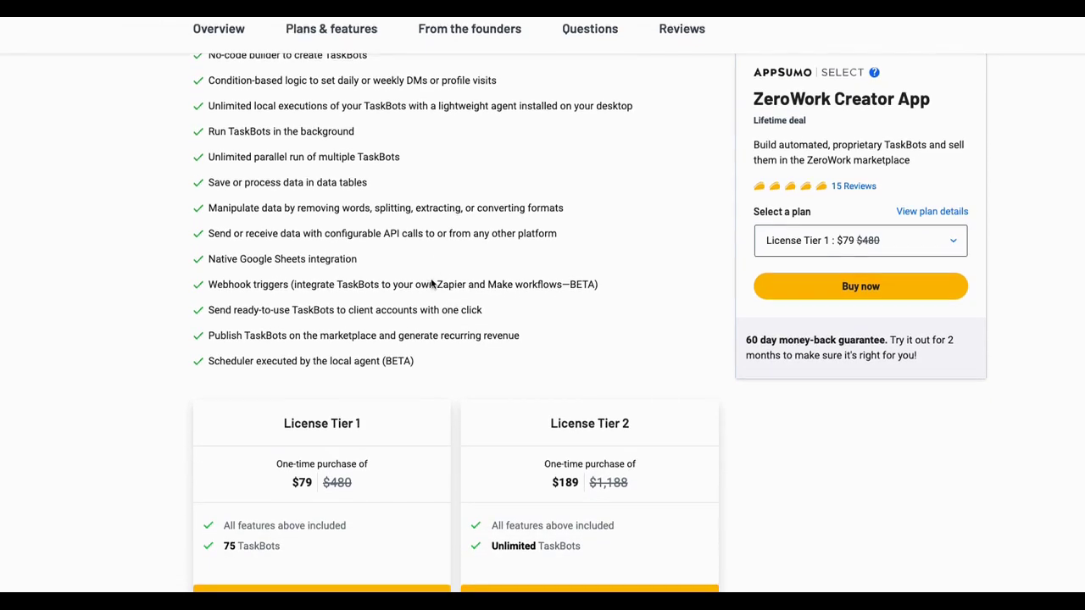
scroll(432, 285, up, 3)
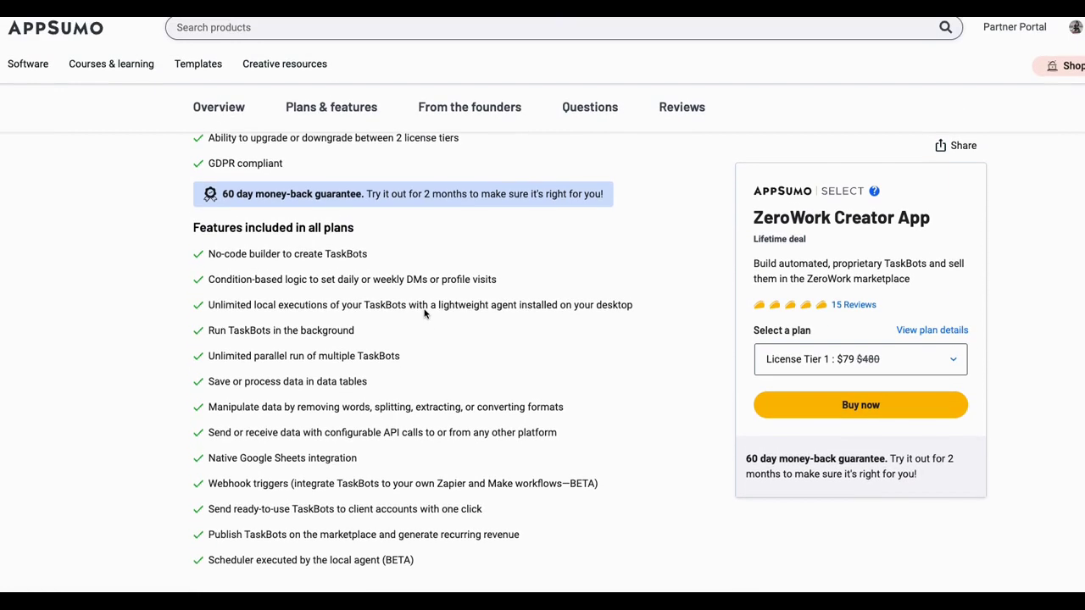
scroll(425, 314, down, 1)
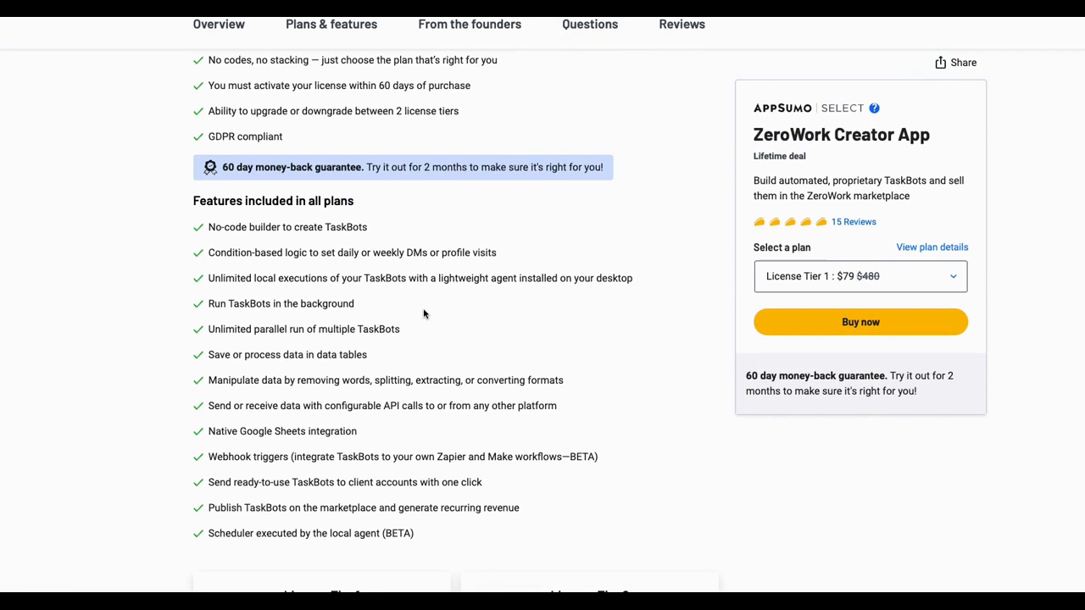
scroll(425, 313, down, 1)
scroll(425, 313, down, 1)
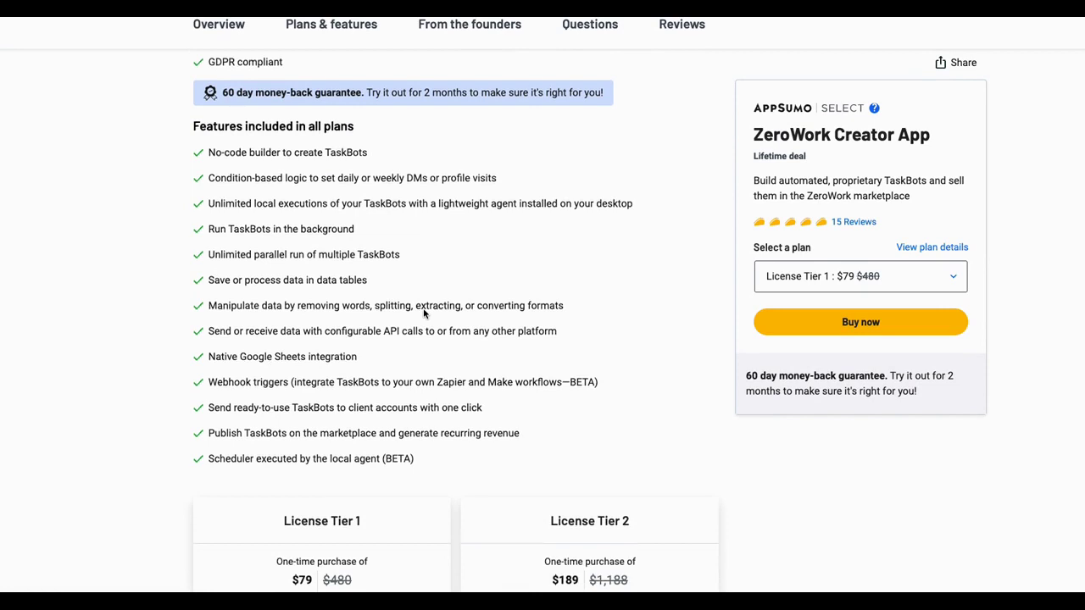
scroll(424, 313, down, 2)
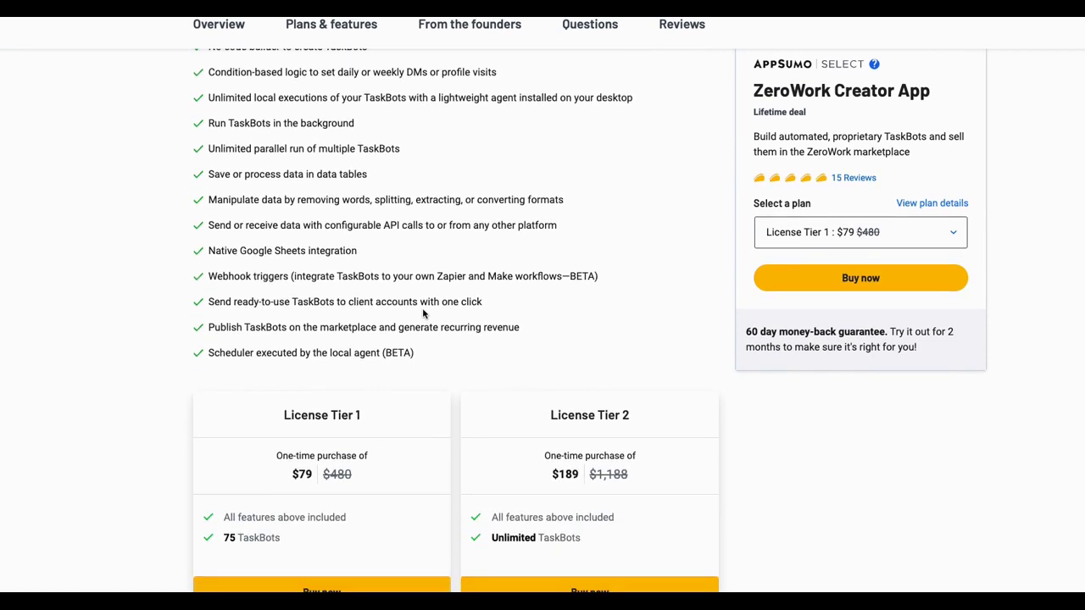
scroll(424, 312, down, 1)
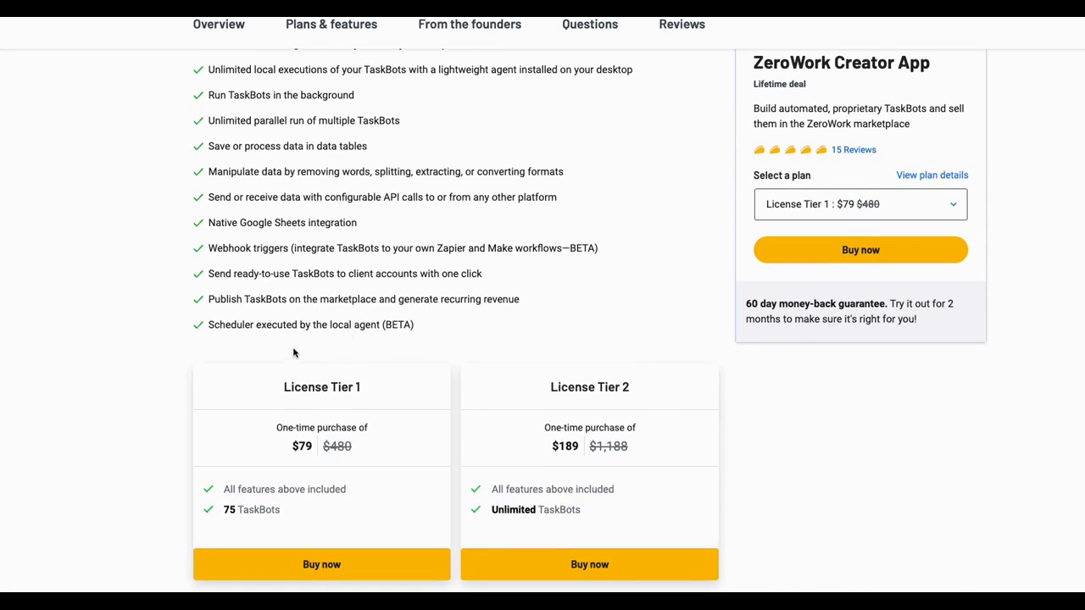
Scroll back up to the top of the Overview and the product introduction.
scroll(370, 309, up, 2)
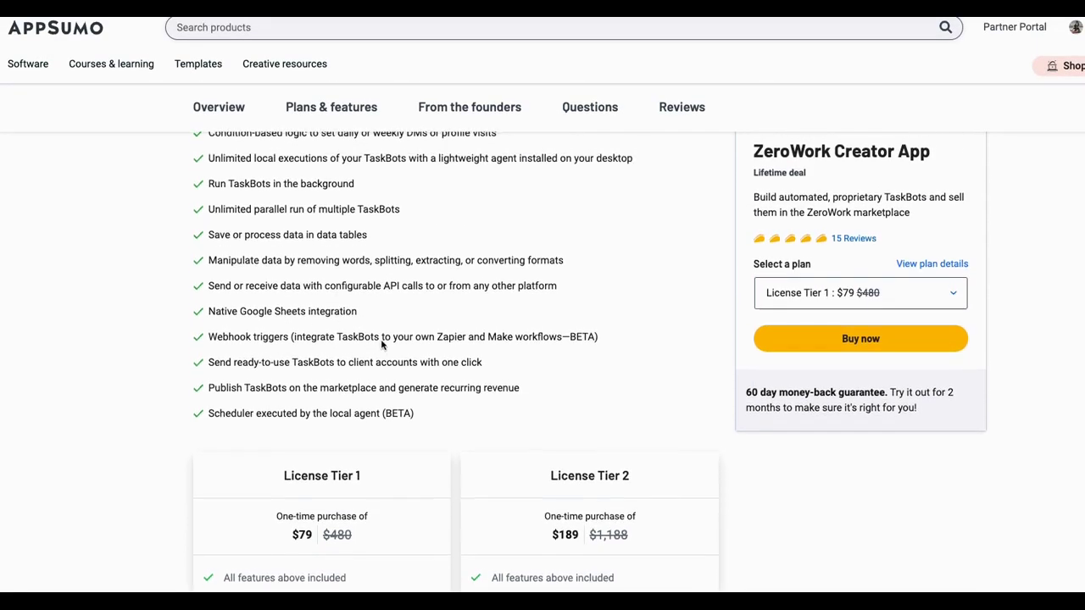
scroll(328, 354, up, 1)
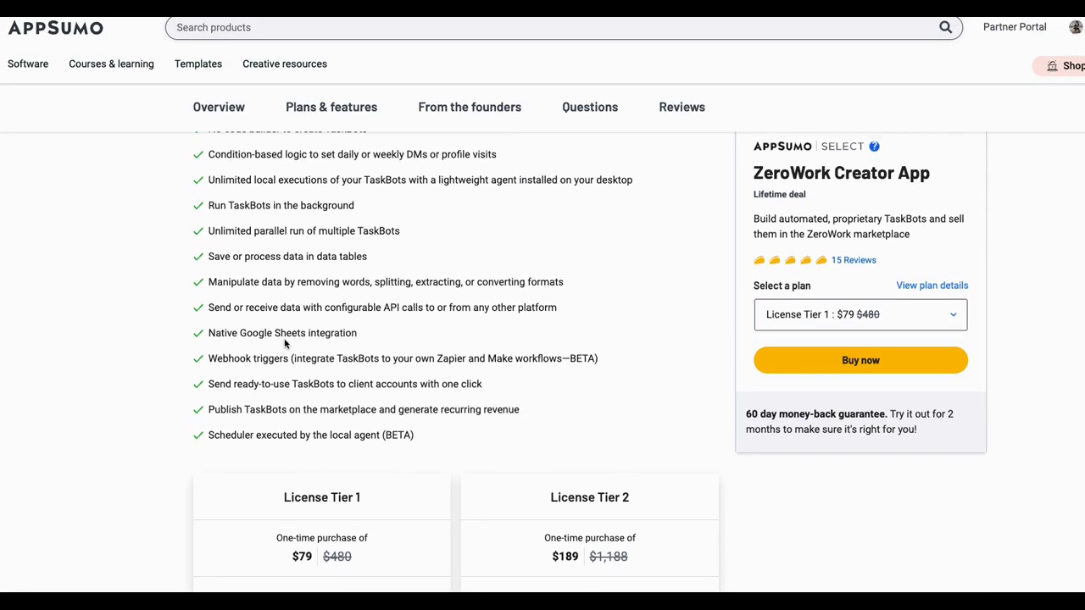
scroll(330, 340, up, 3)
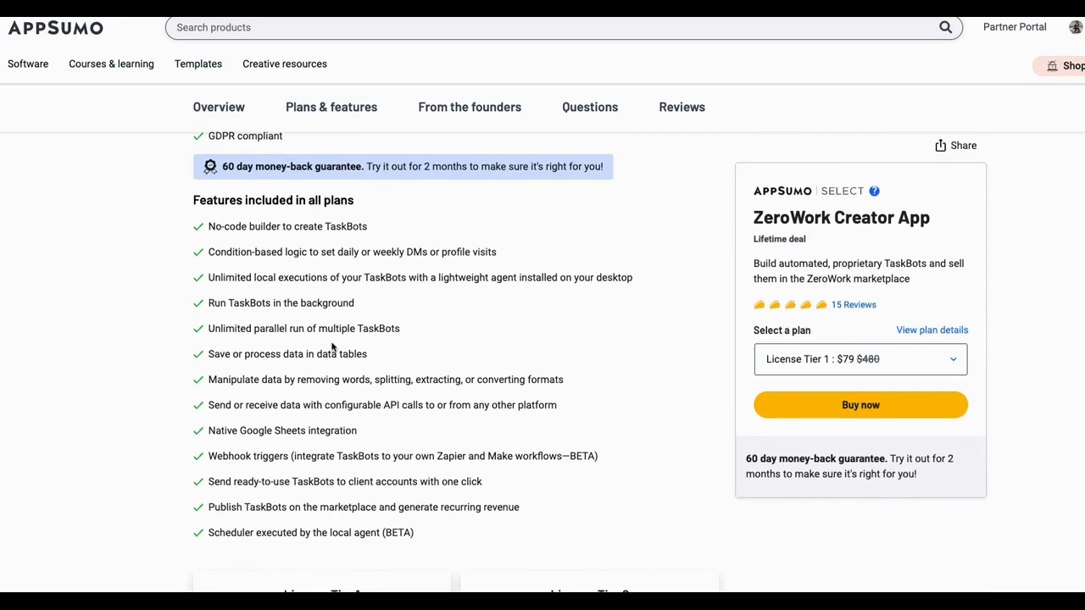
scroll(331, 346, up, 10)
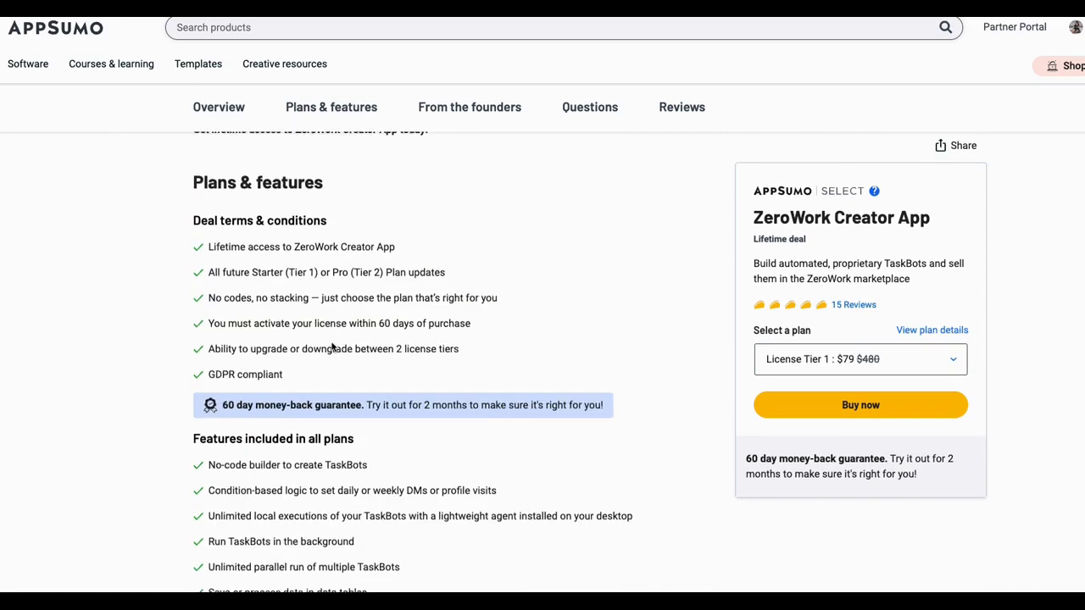
scroll(330, 346, up, 15)
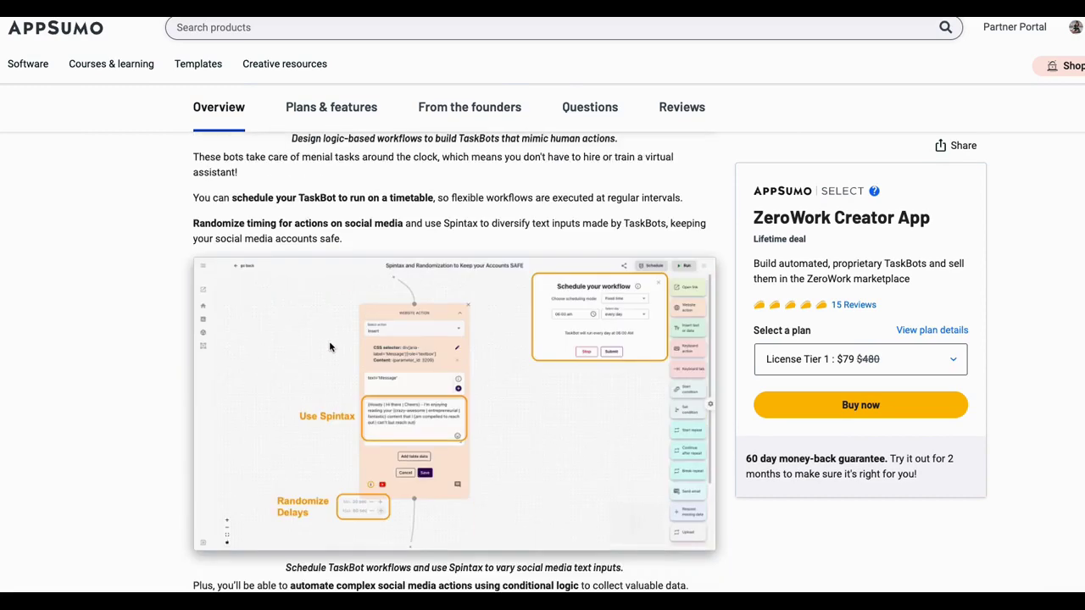
scroll(329, 346, up, 15)
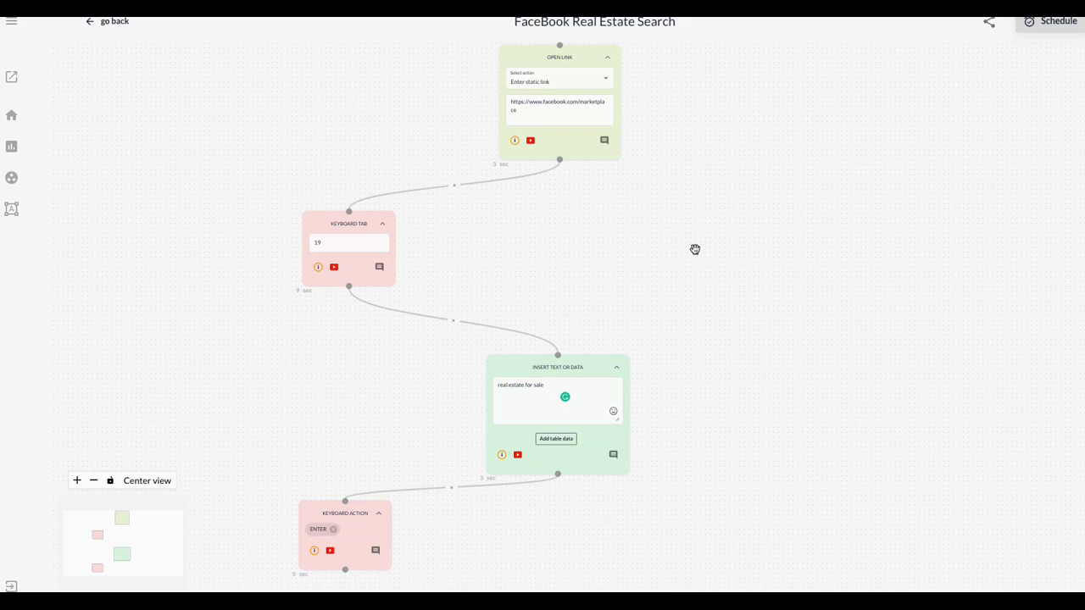
Zoom into the FaceBook Real Estate Search workflow and pan until the Open Link node is fully visible.
scroll(692, 247, up, 2)
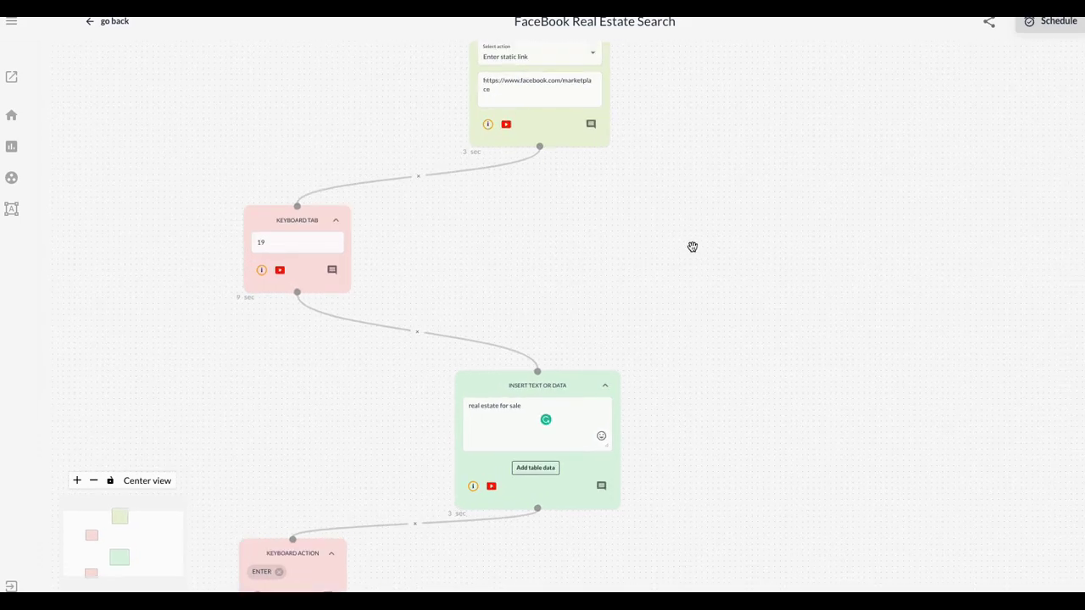
mouse_move(695, 266)
mouse_down()
mouse_move(702, 359)
mouse_move(731, 373)
mouse_move(698, 358)
mouse_move(707, 356)
mouse_up()
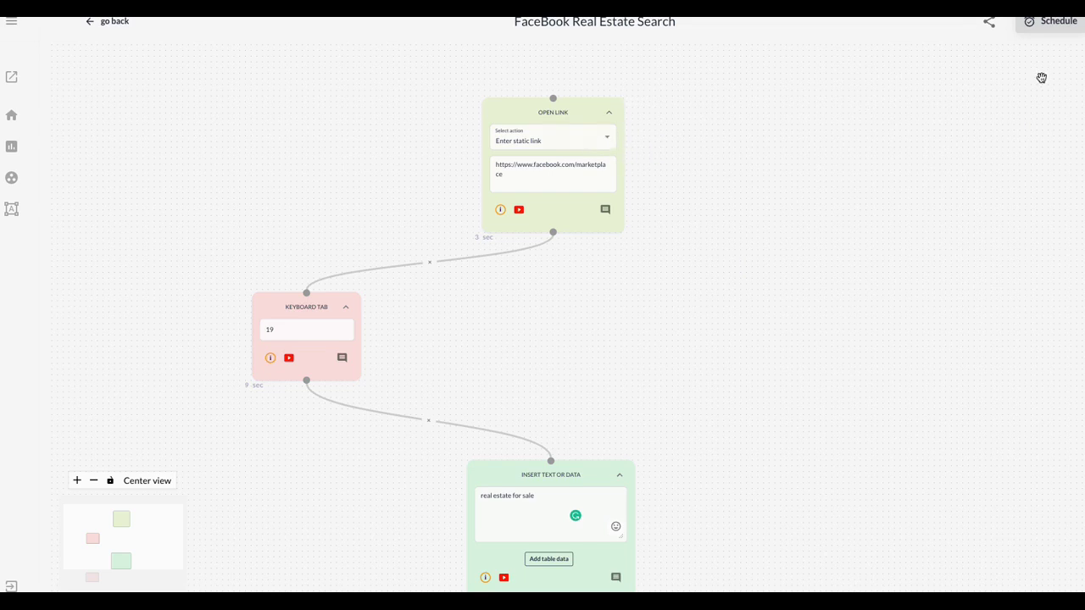
mouse_move(1051, 108)
mouse_down()
mouse_move(814, 107)
mouse_move(825, 129)
mouse_up()
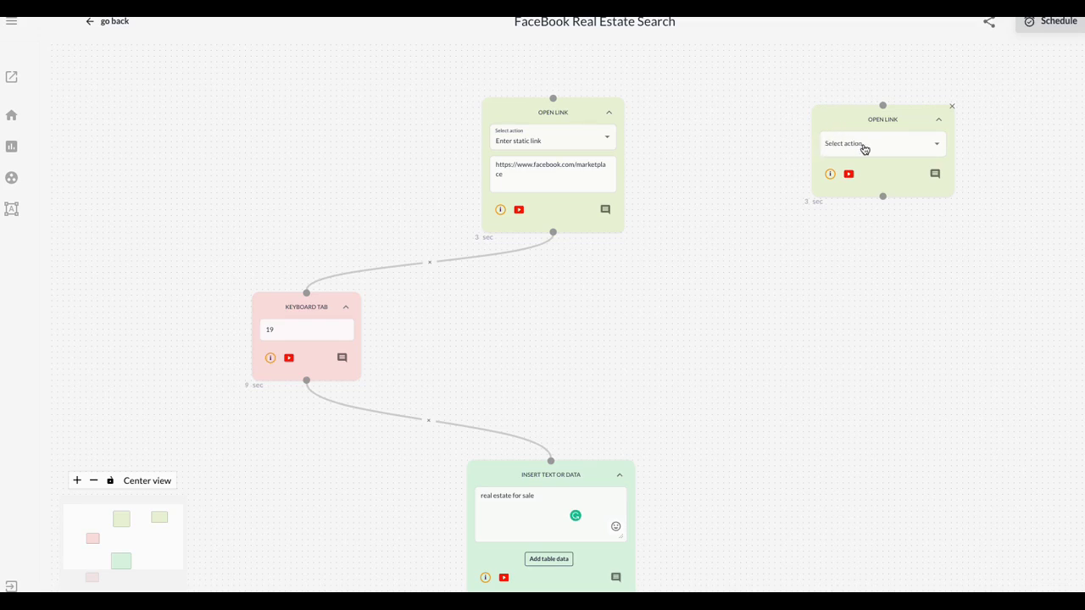
click(863, 150)
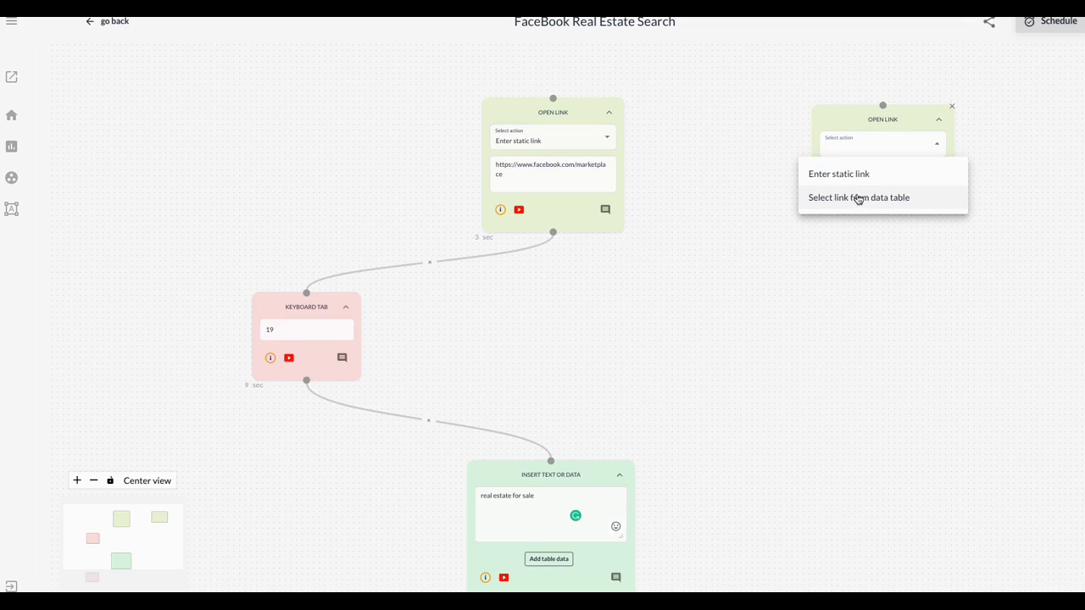
click(952, 108)
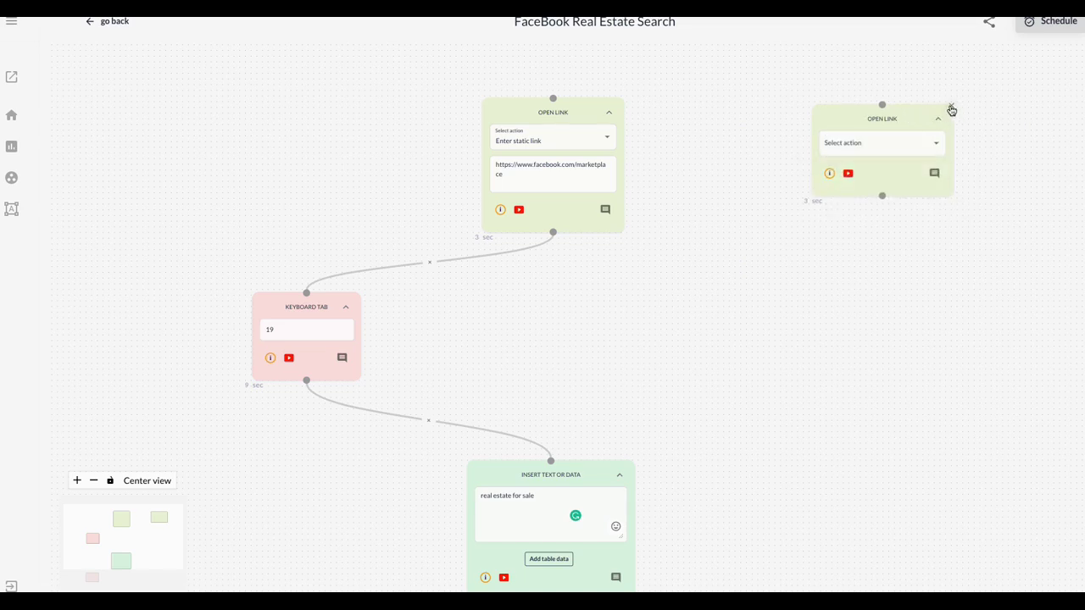
click(951, 108)
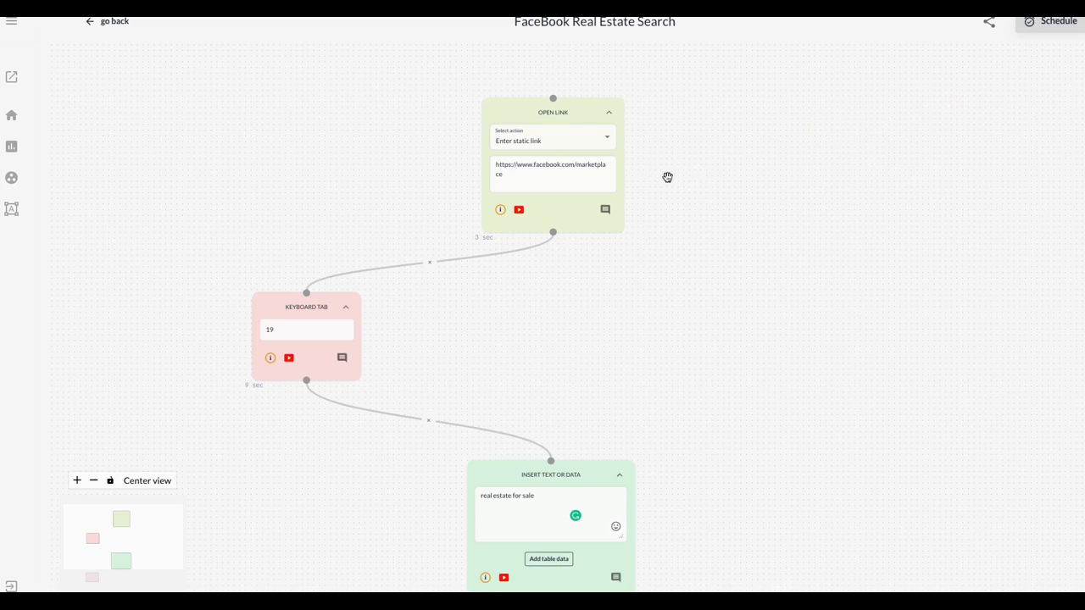
scroll(703, 186, up, 1)
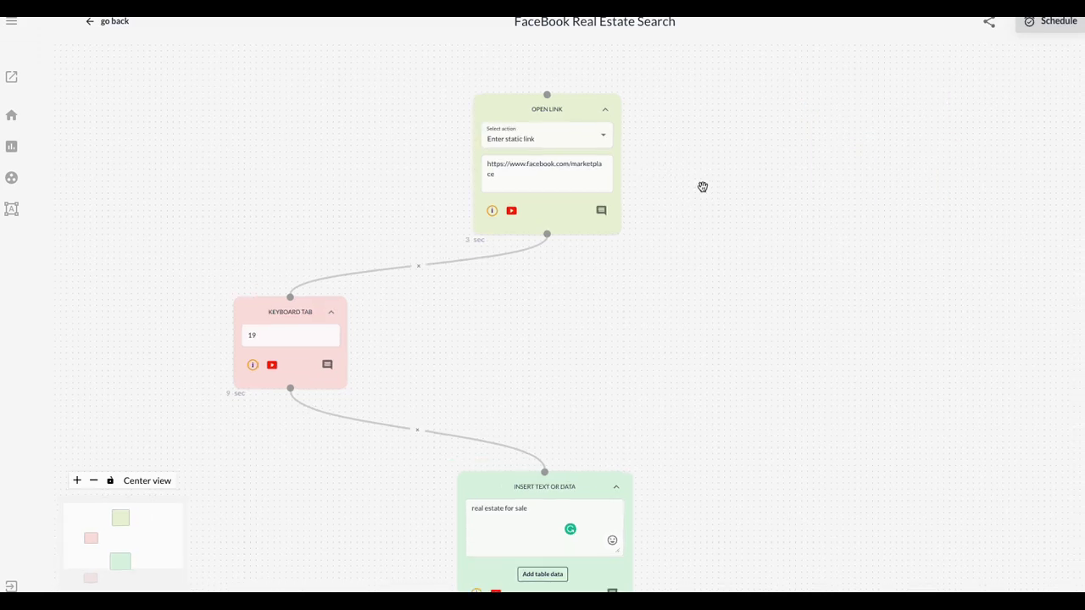
mouse_move(704, 209)
mouse_down()
mouse_move(647, 246)
mouse_move(710, 244)
mouse_up()
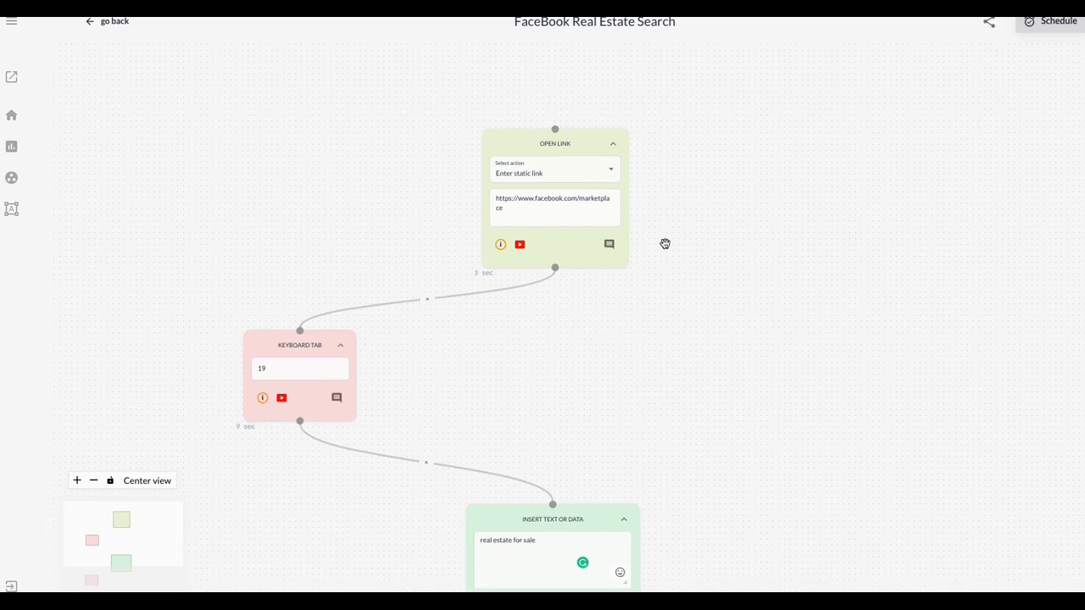
scroll(674, 230, up, 3)
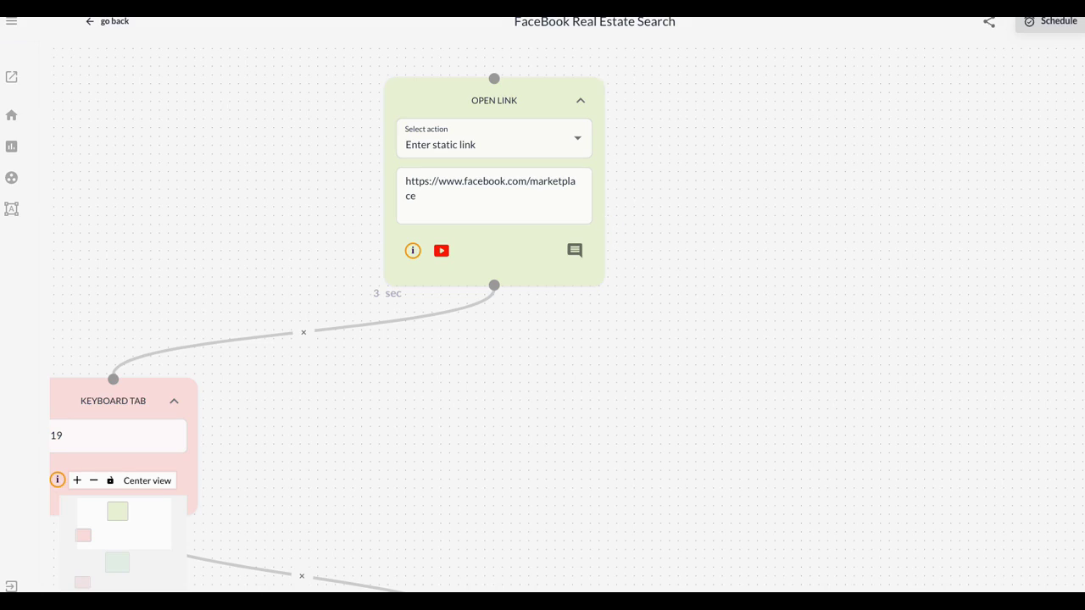
click(1076, 305)
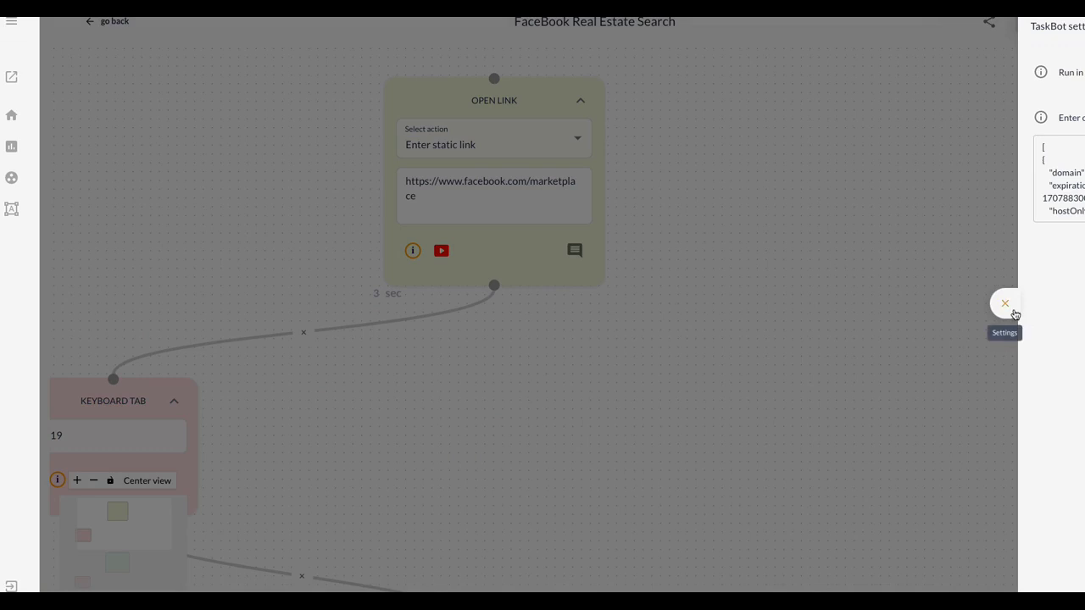
click(1005, 303)
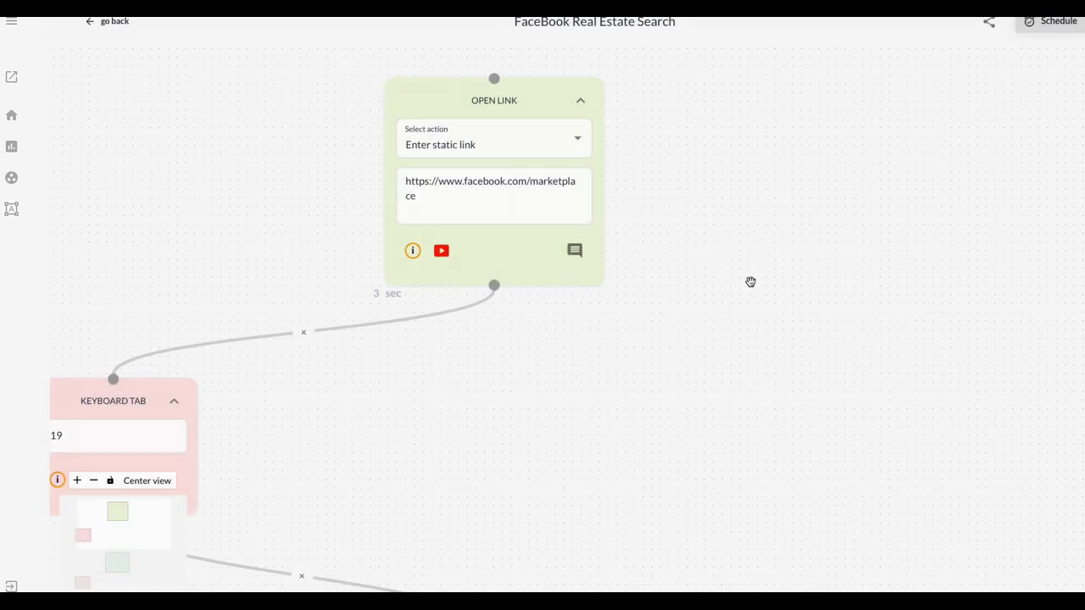
Pan past the Keyboard Tab node to centre the Insert Text or Data step typing 'real estate for sale'.
mouse_move(717, 305)
mouse_down()
mouse_move(777, 302)
mouse_move(768, 303)
mouse_up()
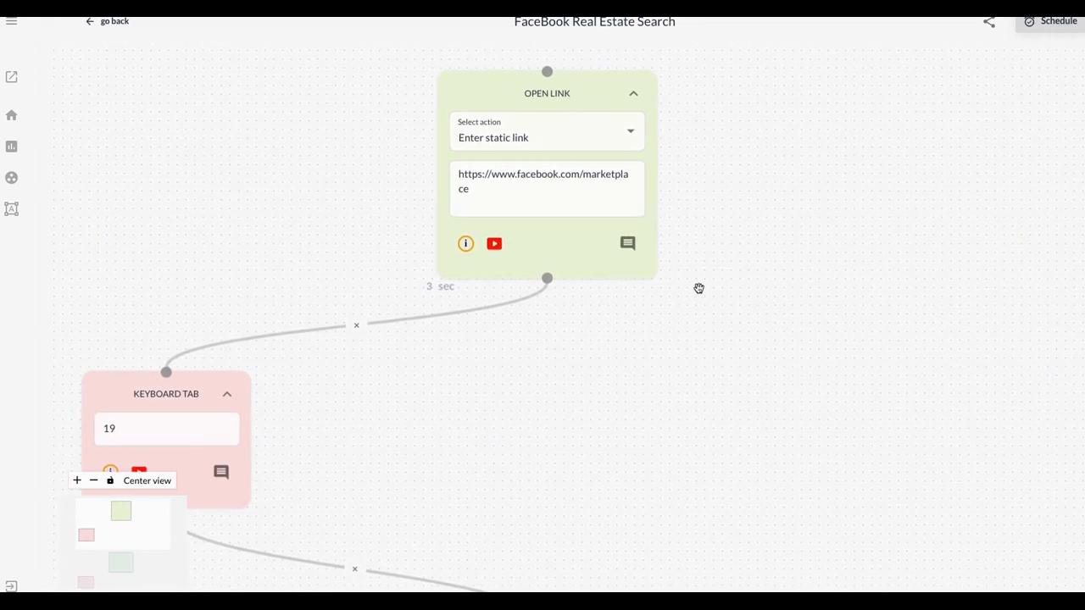
mouse_move(606, 373)
mouse_down()
mouse_move(658, 336)
mouse_move(632, 344)
mouse_up()
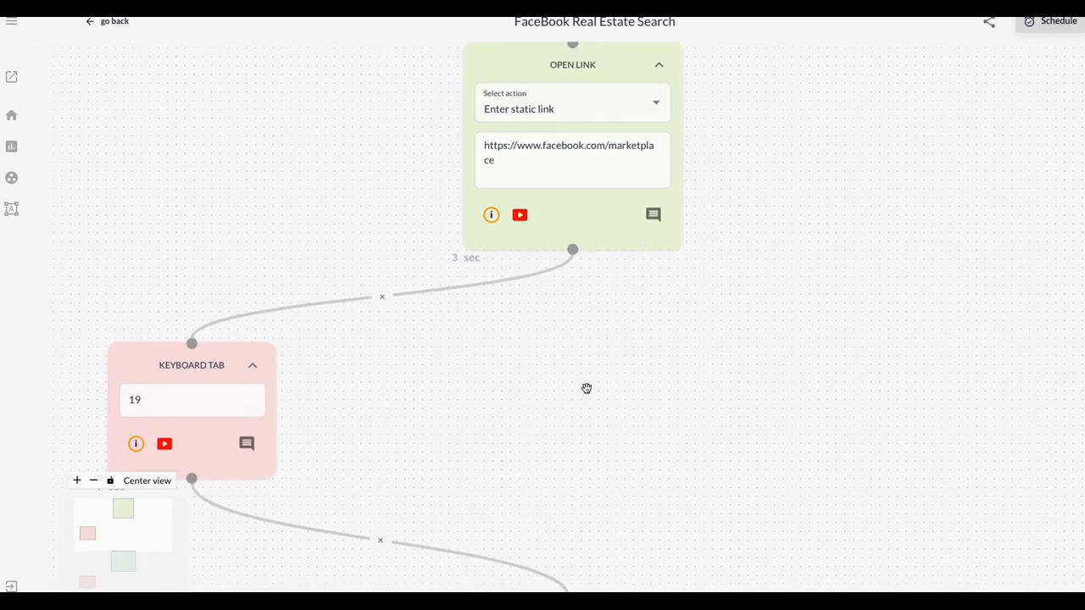
mouse_move(586, 389)
mouse_down()
mouse_move(605, 375)
mouse_move(571, 390)
mouse_up()
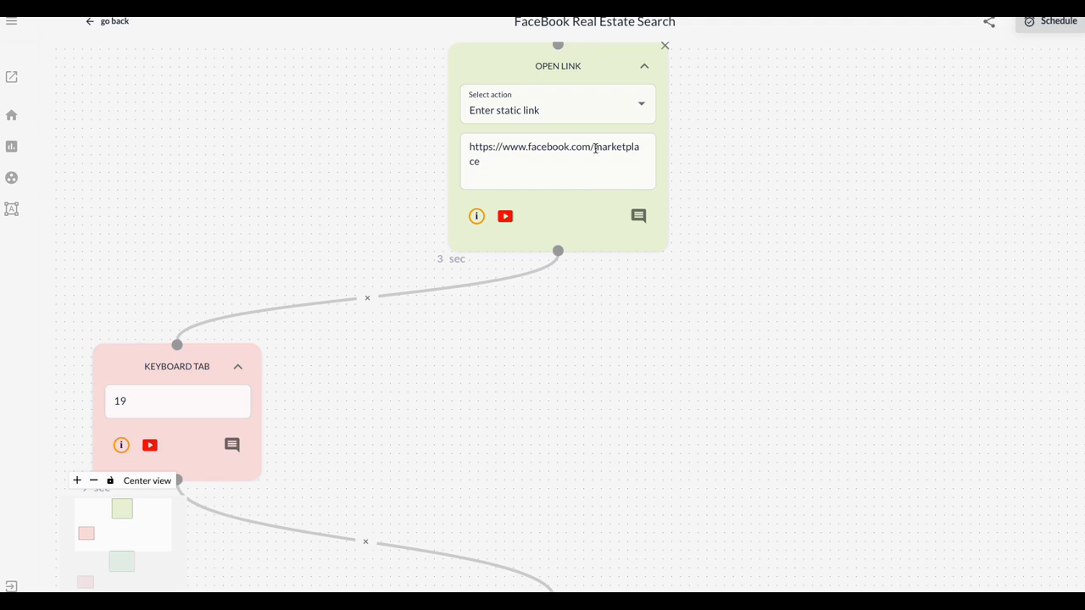
drag(499, 378, 664, 273)
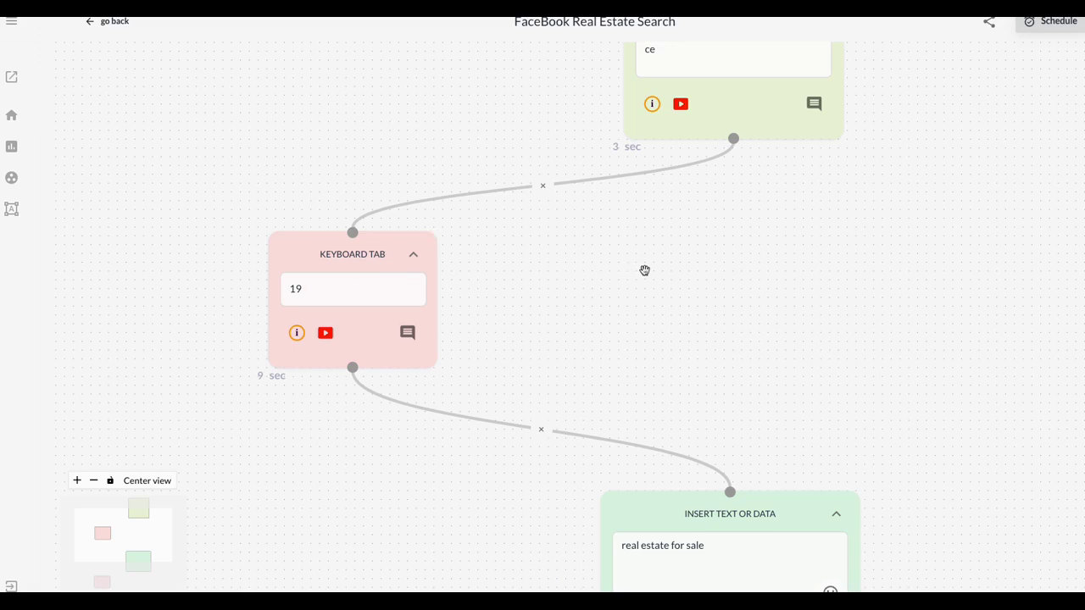
mouse_move(644, 270)
mouse_down()
mouse_move(613, 279)
mouse_move(581, 257)
mouse_up()
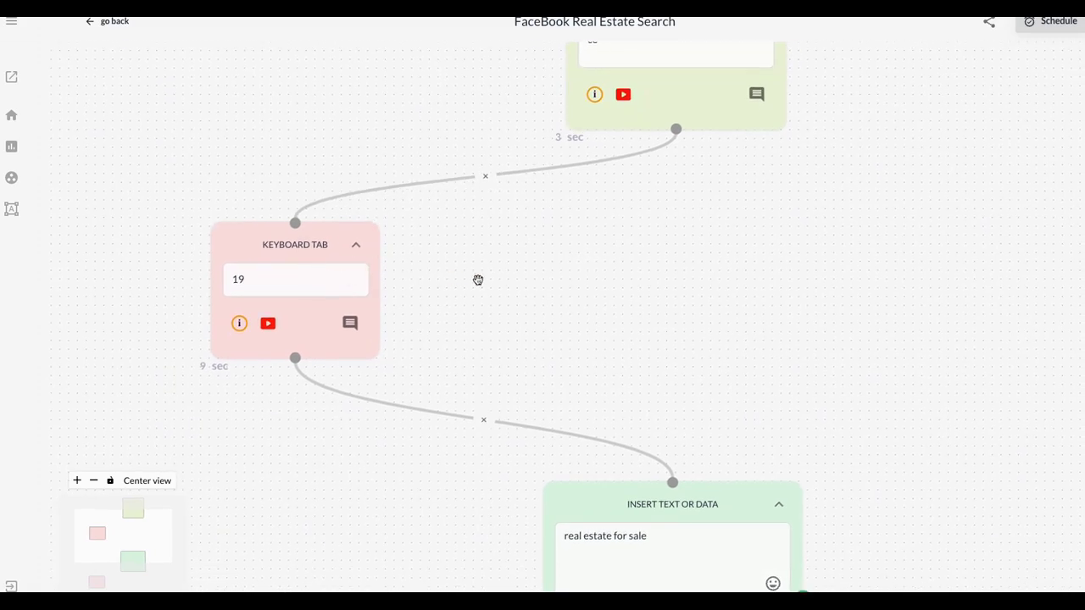
mouse_move(550, 303)
mouse_down()
mouse_move(469, 250)
mouse_move(390, 142)
mouse_up()
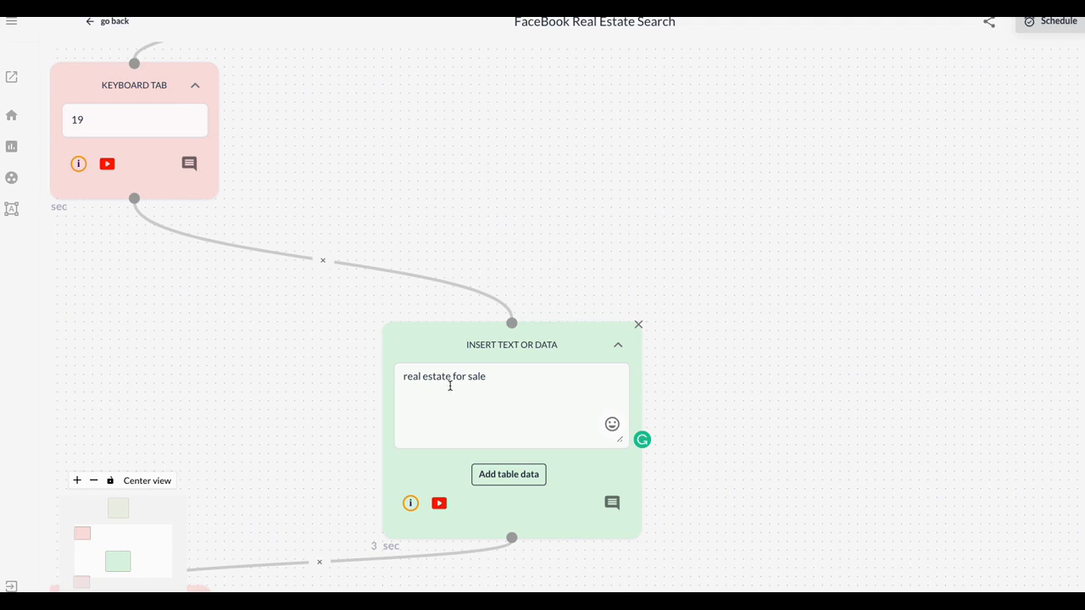
Pan down to the Keyboard Action ENTER node, then back up to Open Link and Keyboard Tab.
drag(713, 400, 724, 354)
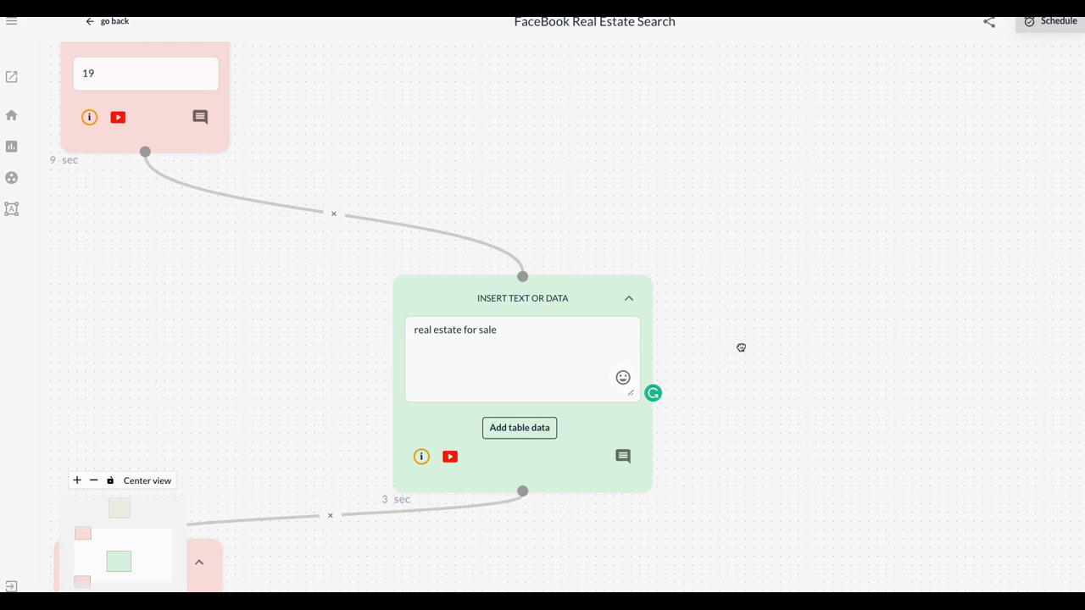
drag(741, 348, 752, 314)
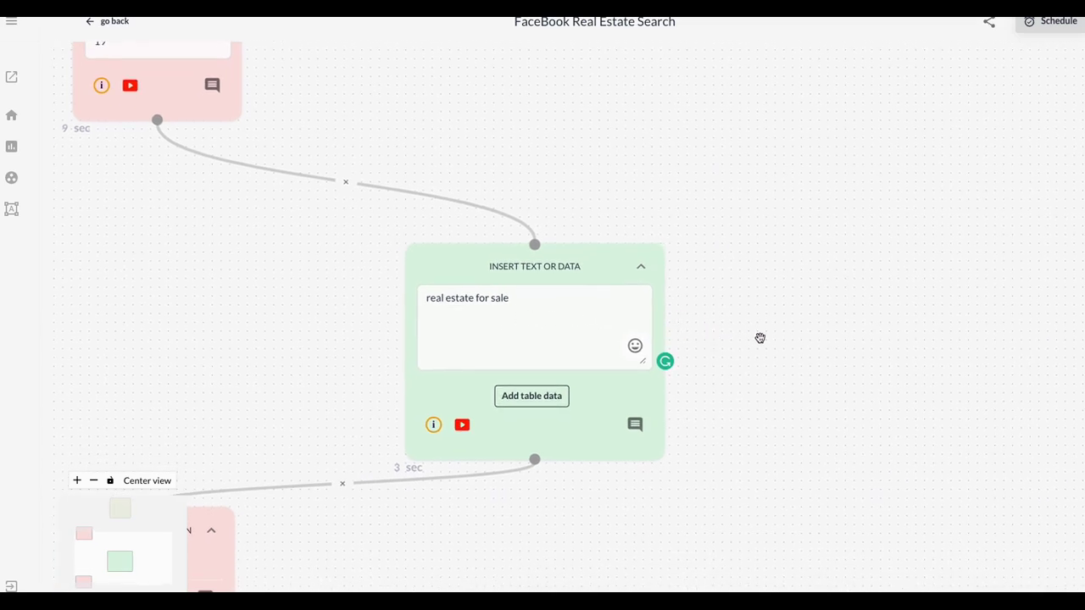
mouse_move(762, 337)
mouse_down()
mouse_move(743, 344)
mouse_move(797, 296)
mouse_move(869, 167)
mouse_up()
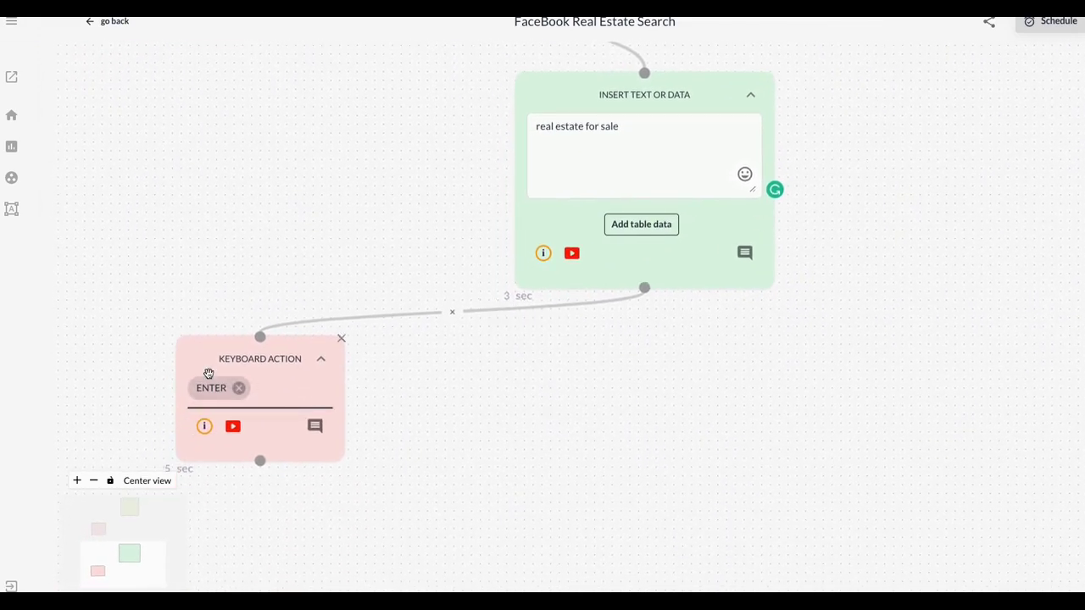
mouse_move(477, 387)
mouse_down()
mouse_move(488, 332)
mouse_move(404, 263)
mouse_move(432, 259)
mouse_up()
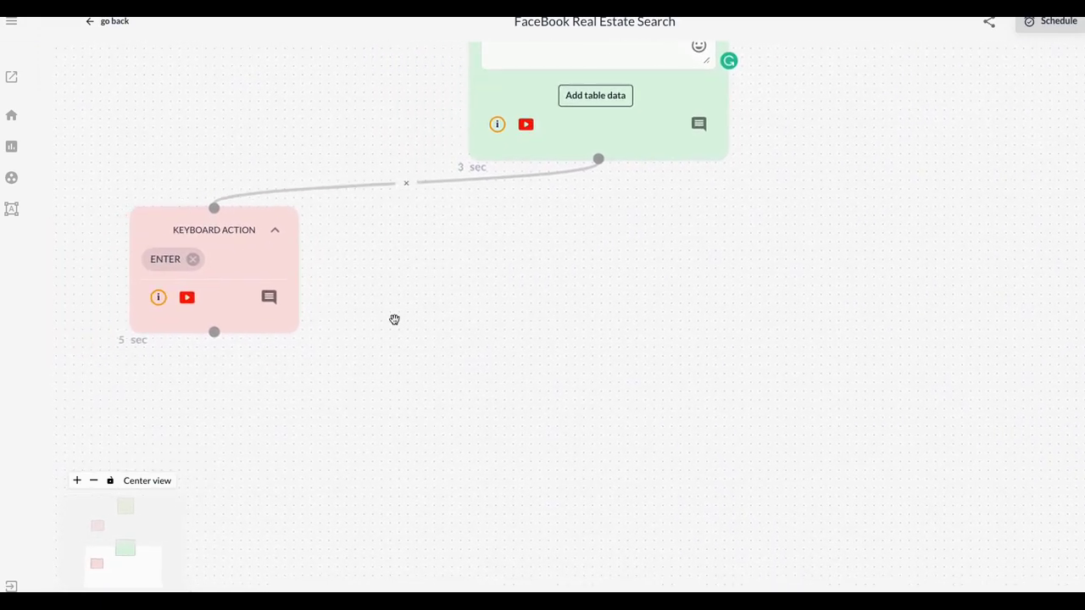
mouse_move(424, 314)
mouse_down()
mouse_move(432, 368)
mouse_move(361, 449)
mouse_move(424, 576)
mouse_move(416, 560)
mouse_up()
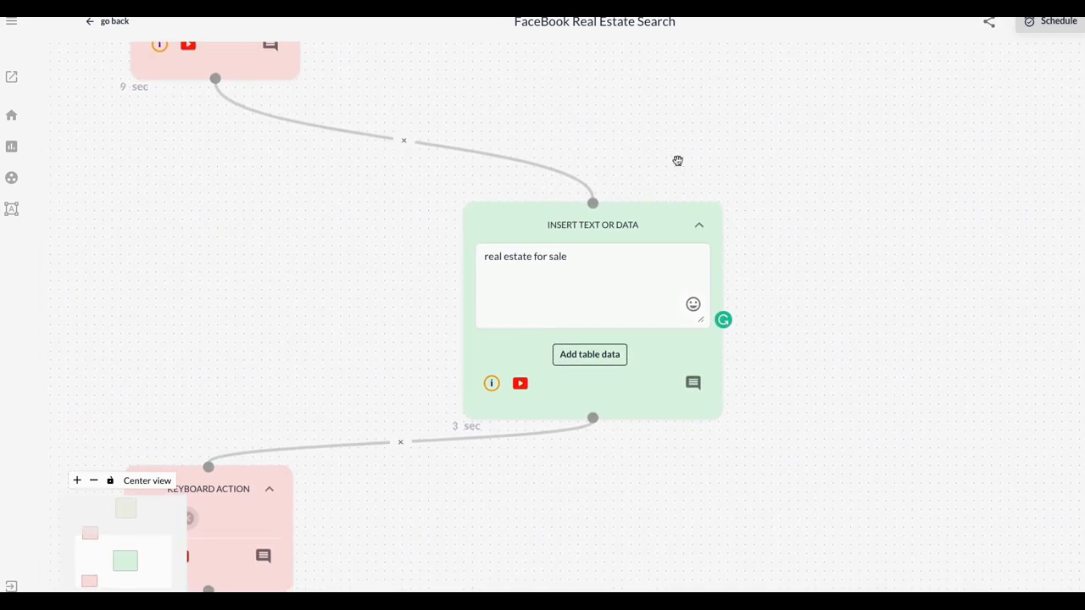
mouse_move(707, 124)
mouse_down()
mouse_move(608, 220)
mouse_move(600, 492)
mouse_move(633, 523)
mouse_move(718, 504)
mouse_up()
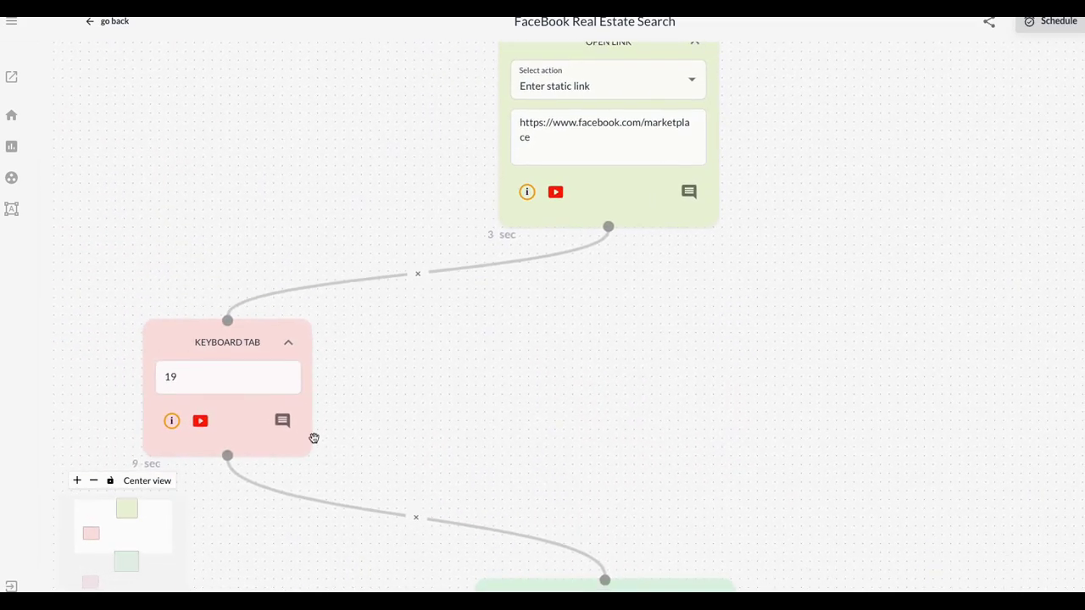
Move Keyboard Tab beneath Open Link and Keyboard Action beneath Insert Text or Data in one column.
mouse_move(305, 431)
mouse_down()
mouse_move(734, 392)
mouse_move(683, 395)
mouse_up()
scroll(819, 401, down, 2)
scroll(818, 402, up, 2)
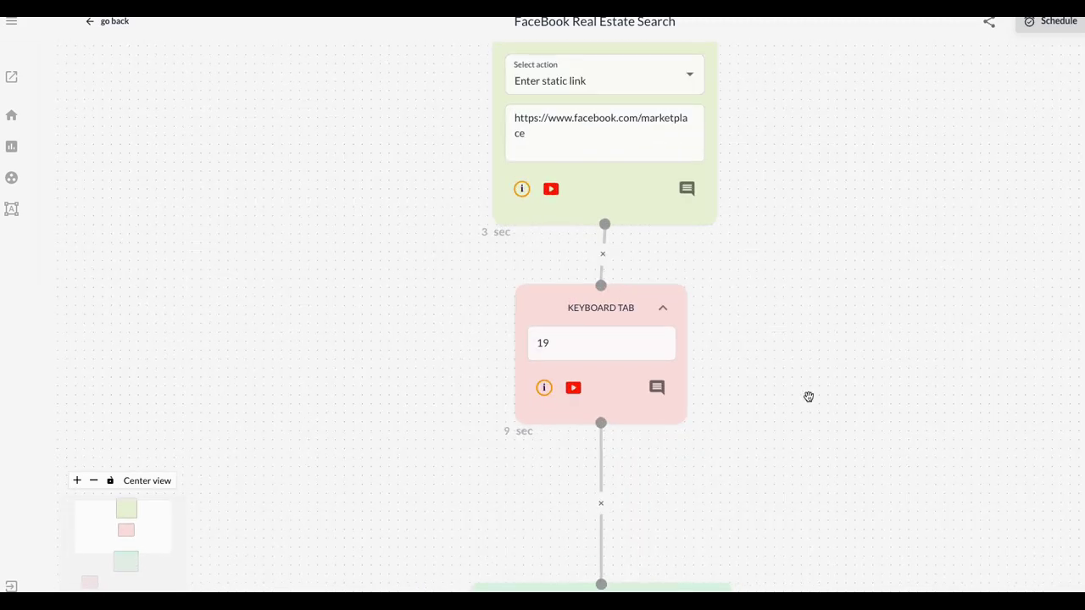
mouse_move(804, 414)
mouse_down()
mouse_move(792, 361)
mouse_move(806, 189)
mouse_move(784, 101)
mouse_move(779, 24)
mouse_up()
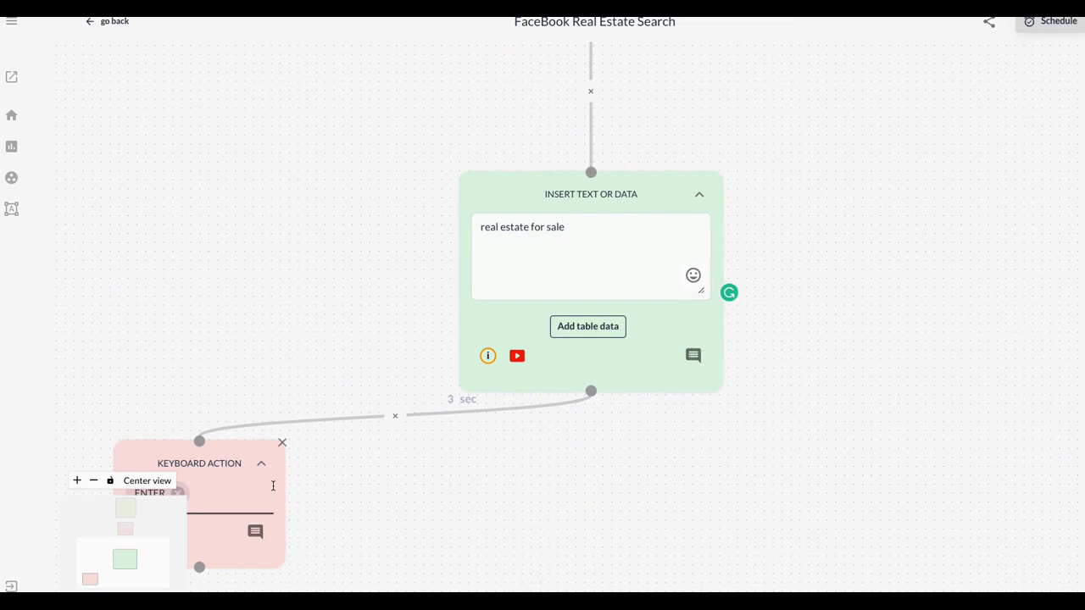
mouse_move(273, 486)
mouse_down()
mouse_move(541, 485)
mouse_move(664, 503)
mouse_up()
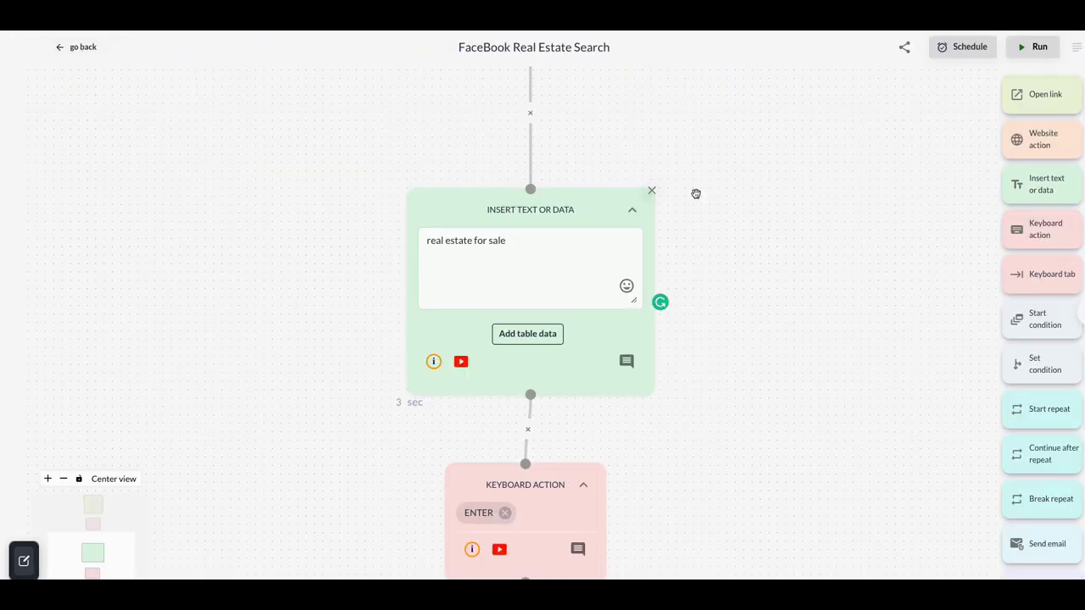
Run the FaceBook Real Estate Search TaskBot with the Run button at the top right.
scroll(743, 181, down, 2)
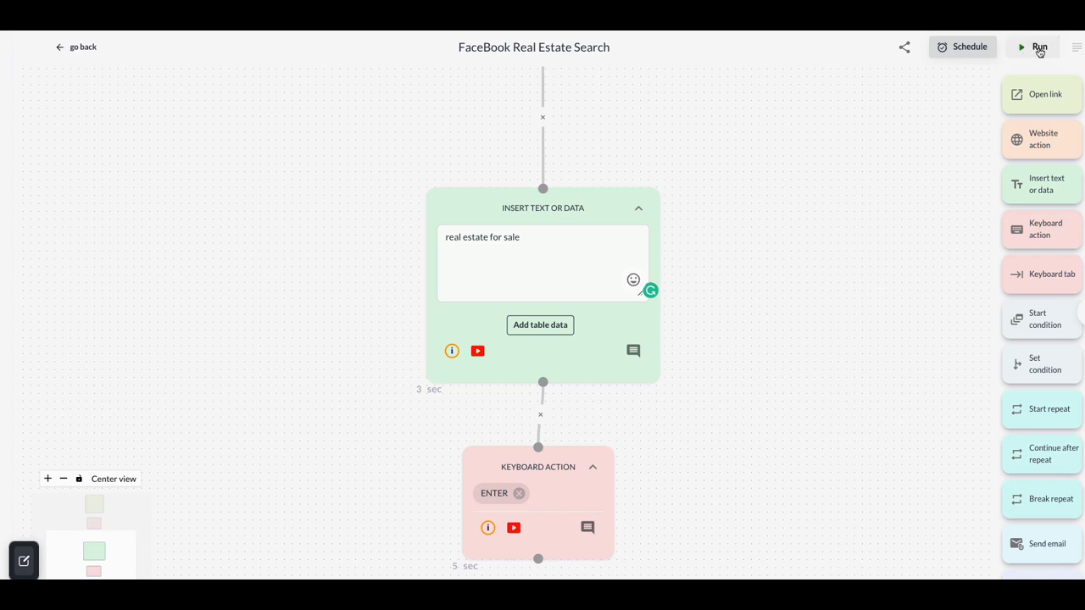
click(1039, 49)
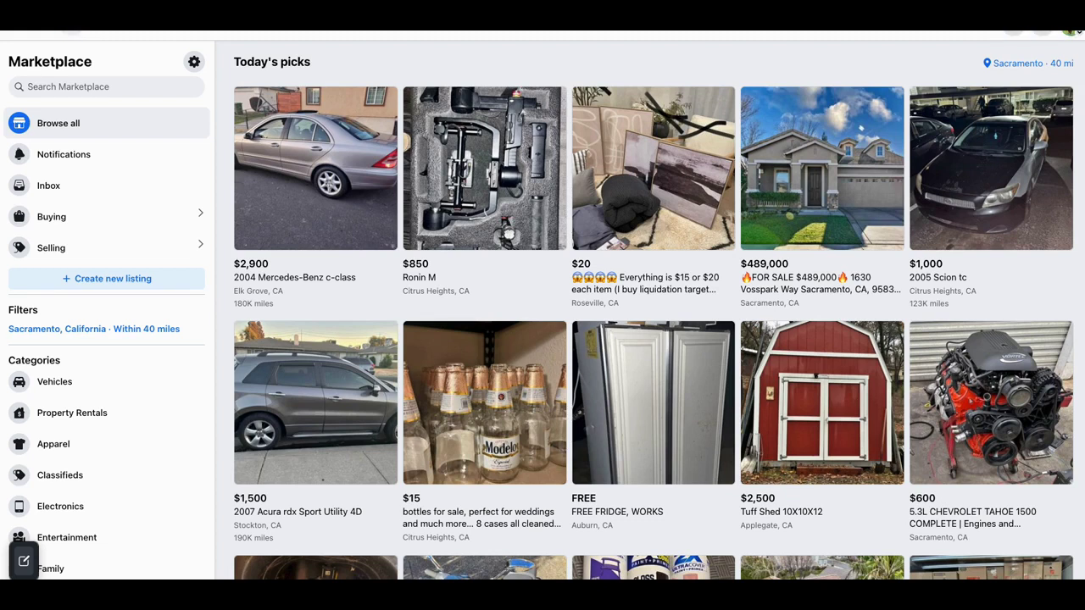
Enter 'real estate for sale' in the Search Marketplace box.
click(28, 87)
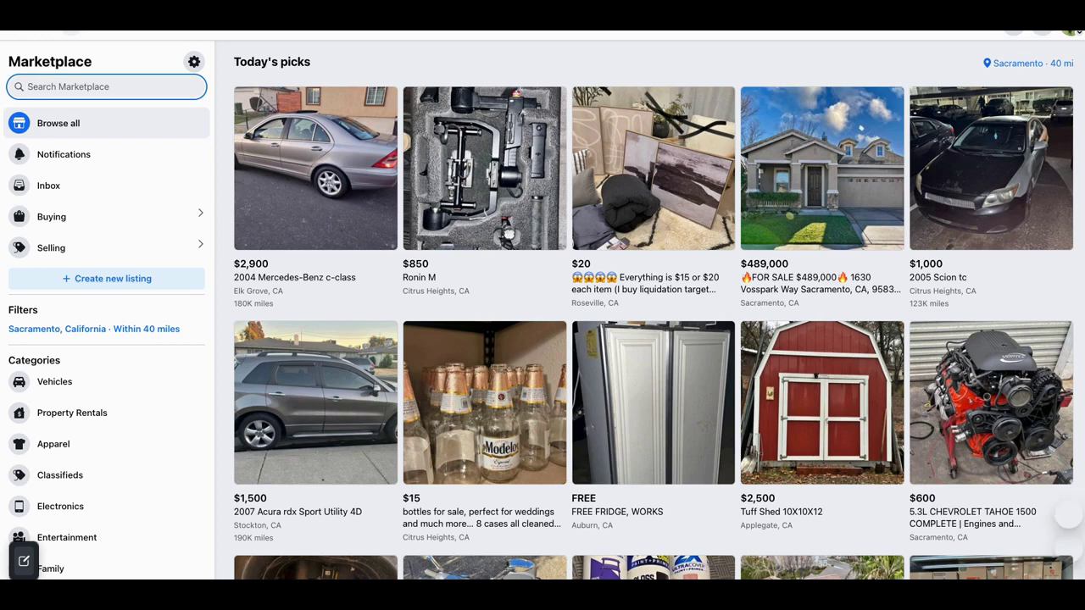
text(real e)
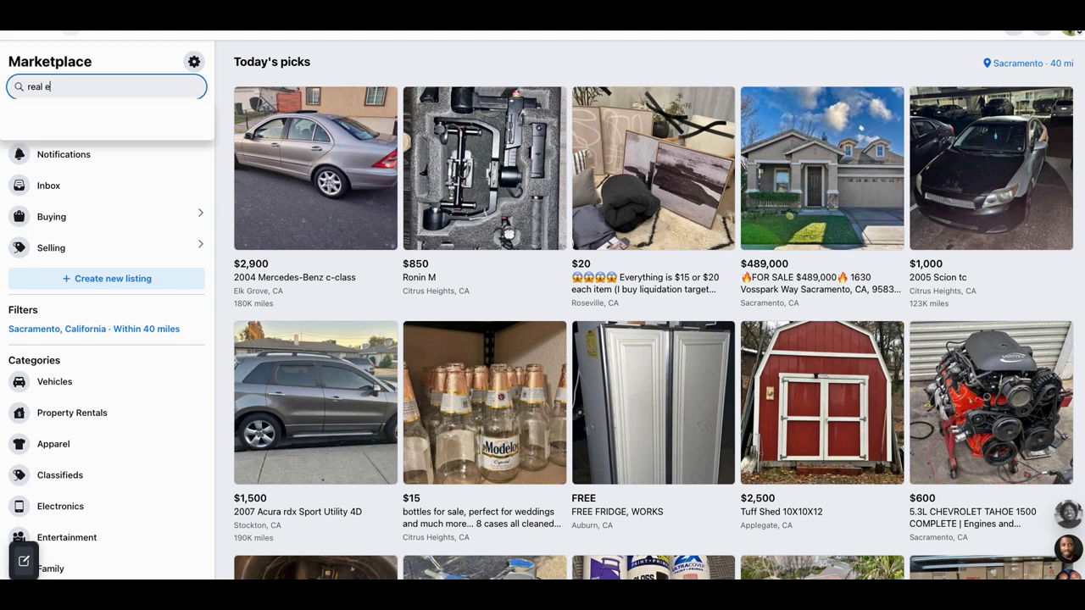
text(state for sale)
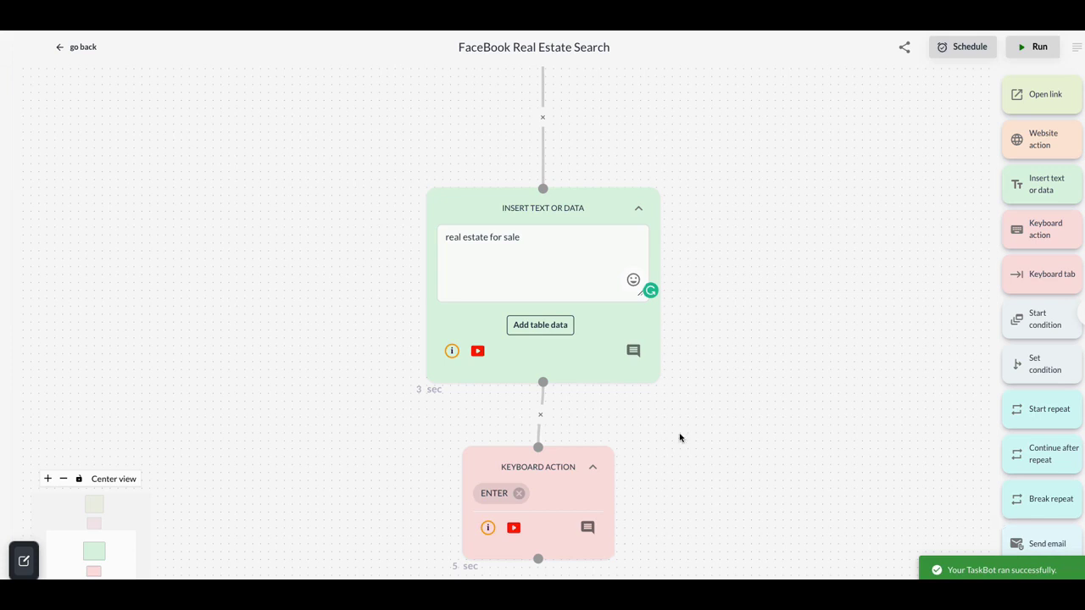
Pan the workflow after the successful run to bring the Open Link step's URL into view.
scroll(772, 341, down, 1)
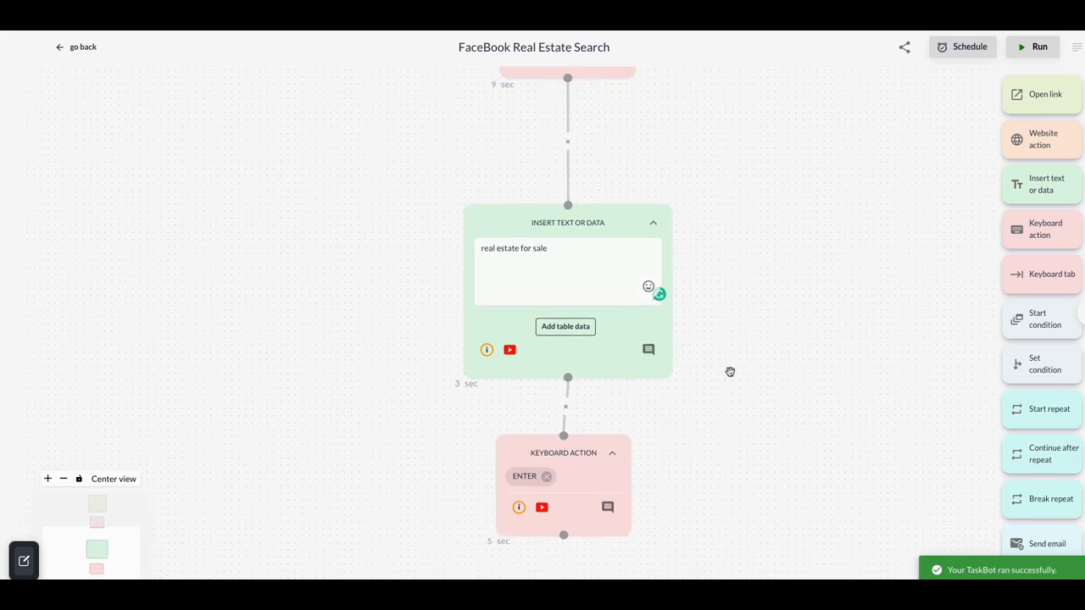
mouse_move(737, 395)
mouse_down()
mouse_move(611, 208)
mouse_move(569, 365)
mouse_move(591, 492)
mouse_move(630, 596)
mouse_move(646, 607)
mouse_up()
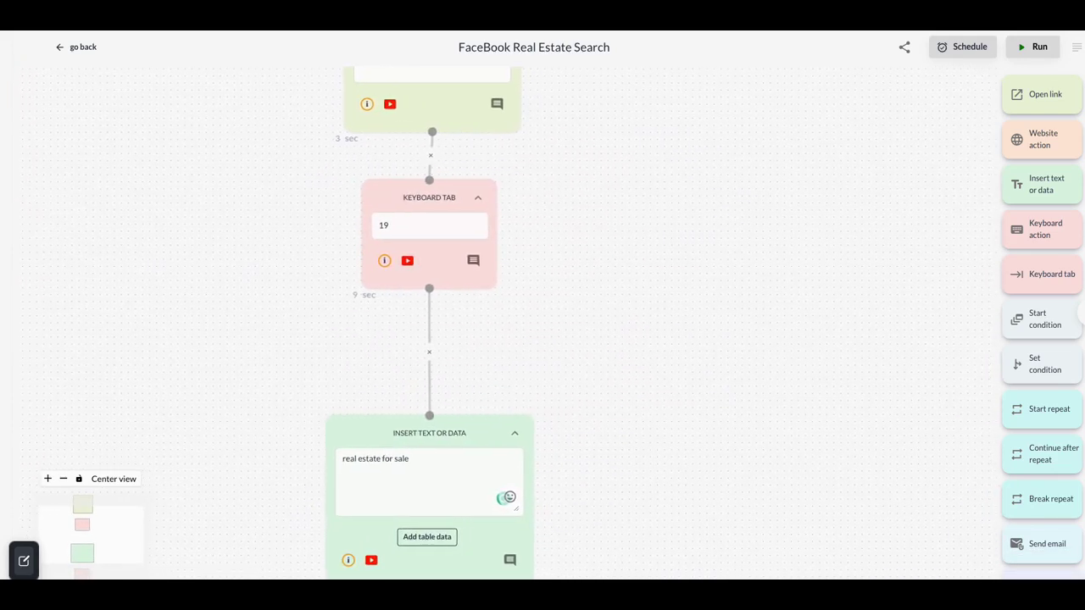
mouse_move(647, 520)
mouse_down()
mouse_move(620, 514)
mouse_move(641, 566)
mouse_up()
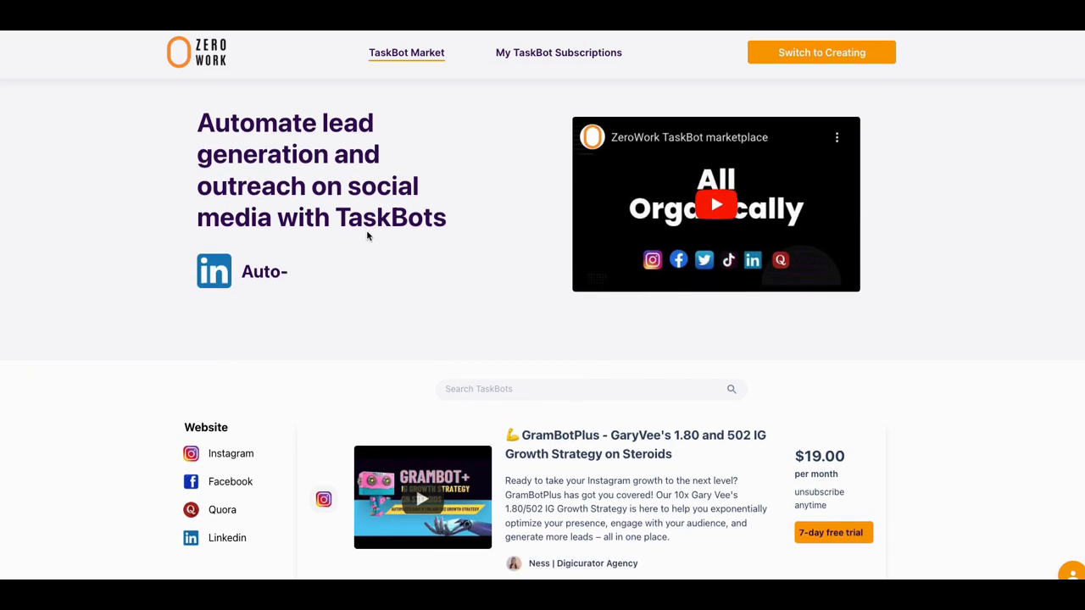
scroll(369, 244, down, 1)
scroll(374, 251, down, 2)
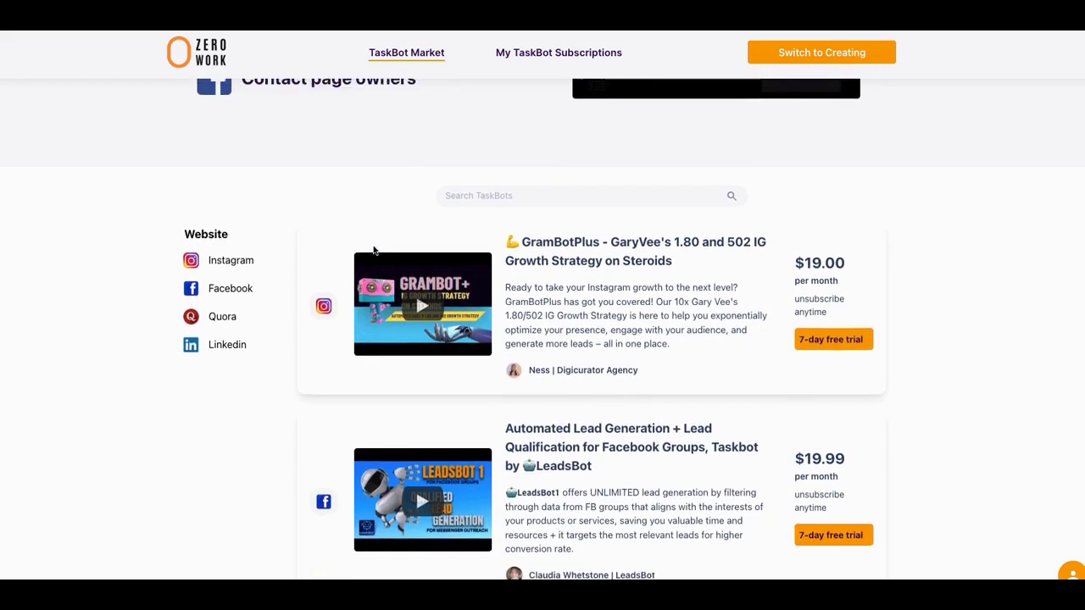
scroll(373, 251, up, 3)
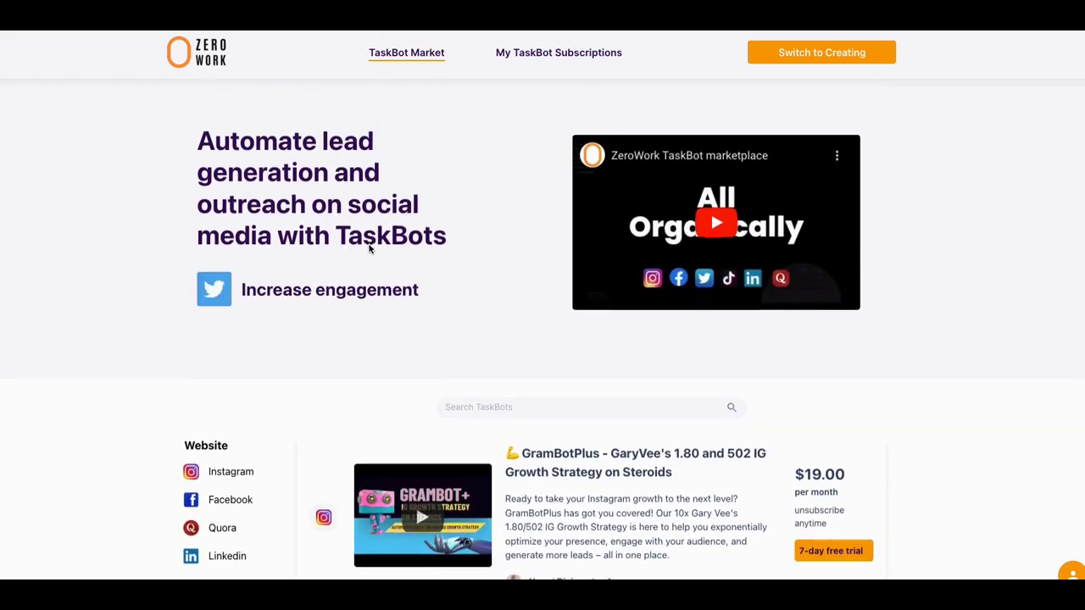
scroll(369, 250, down, 2)
scroll(370, 256, down, 1)
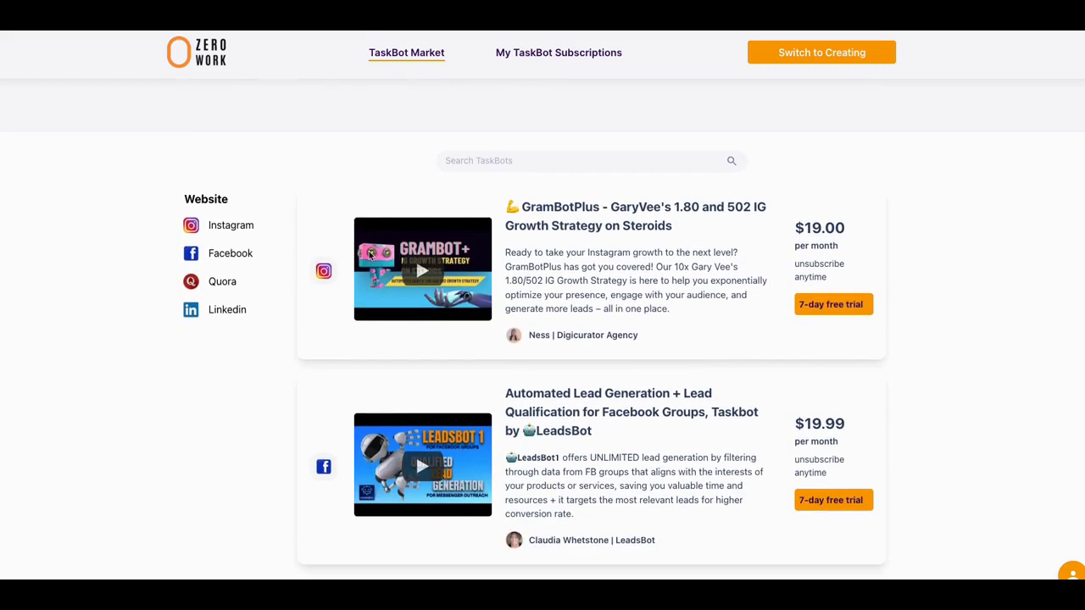
scroll(369, 255, up, 3)
scroll(370, 253, down, 3)
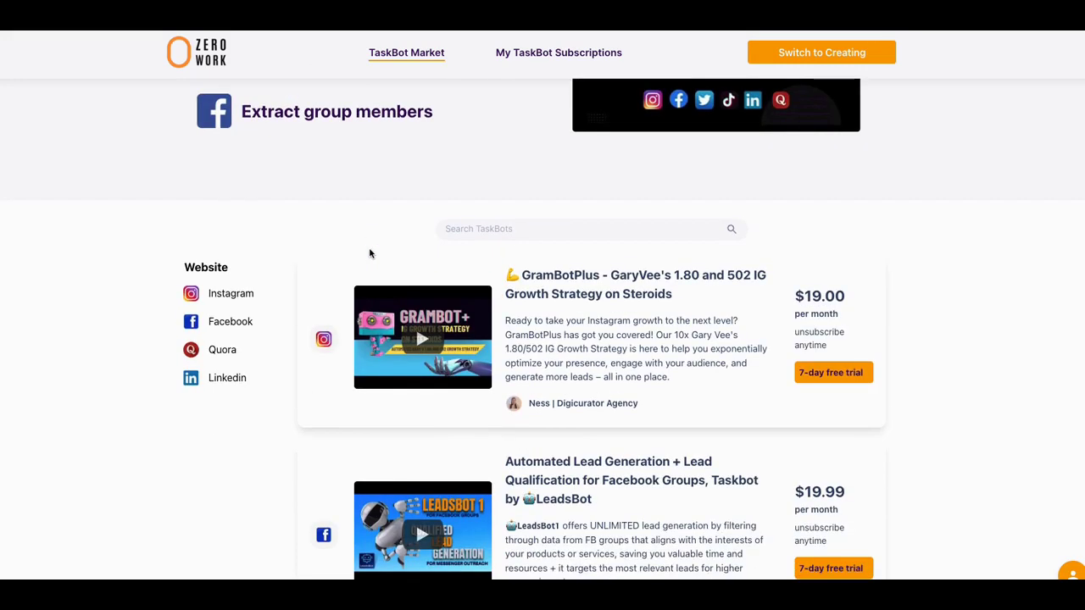
scroll(370, 252, down, 3)
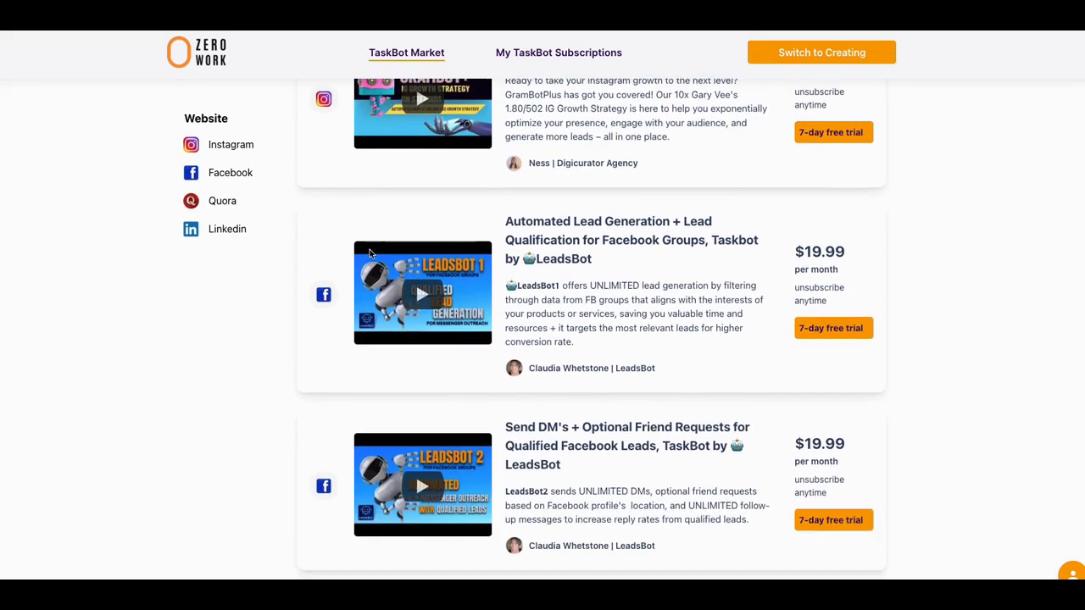
scroll(370, 254, up, 6)
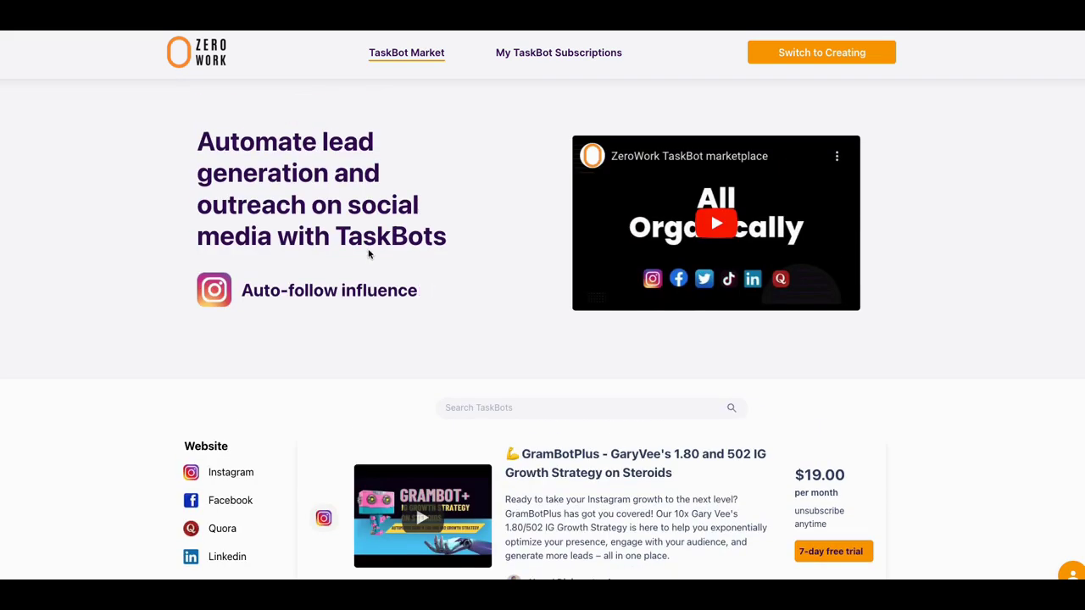
scroll(364, 245, down, 1)
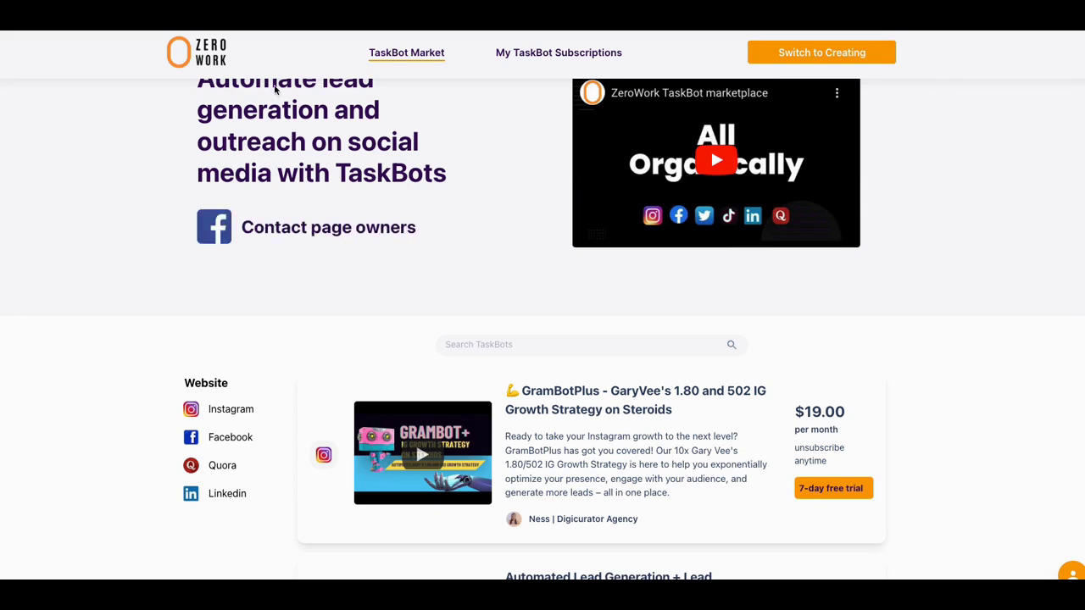
scroll(278, 106, up, 1)
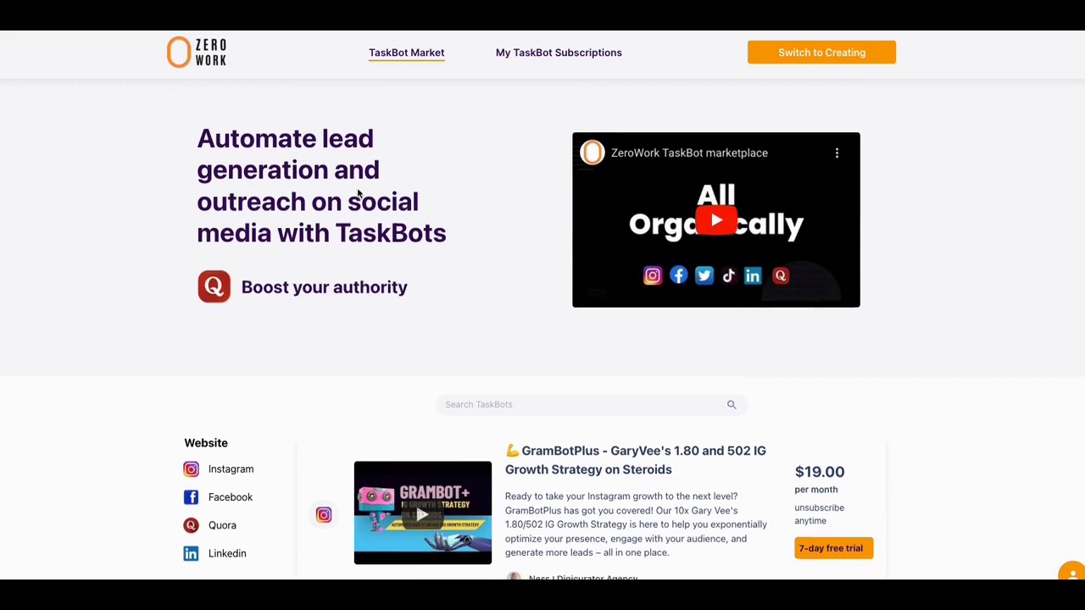
scroll(361, 244, down, 2)
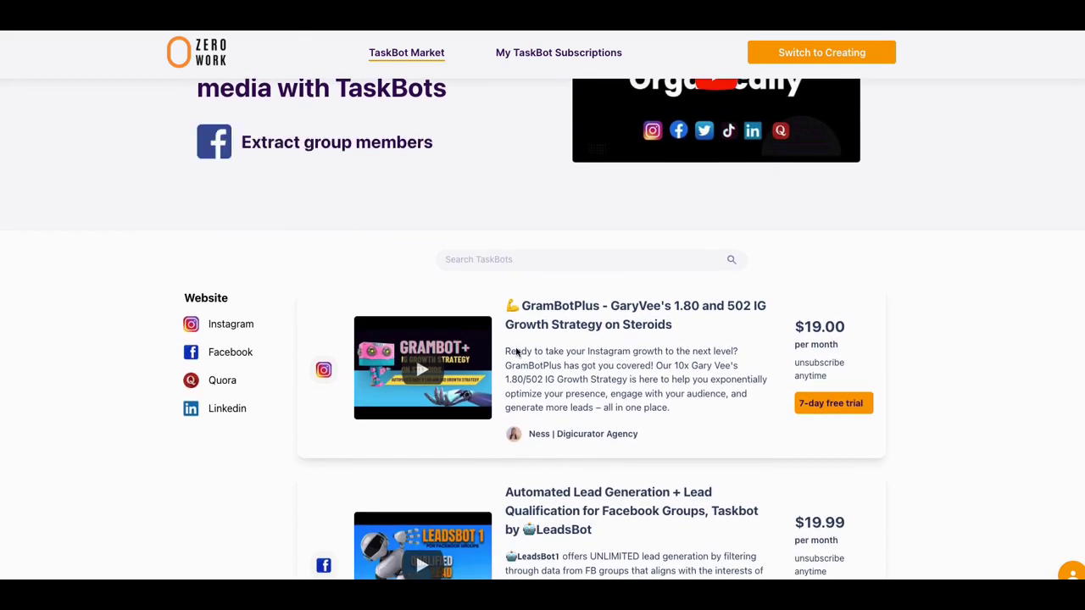
scroll(475, 352, up, 1)
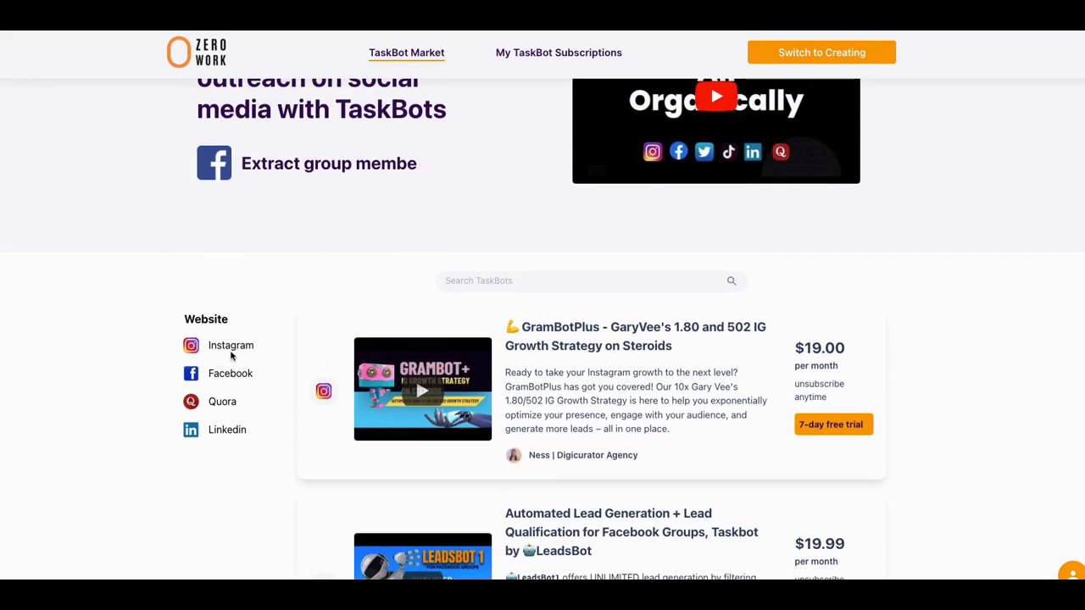
scroll(284, 310, up, 2)
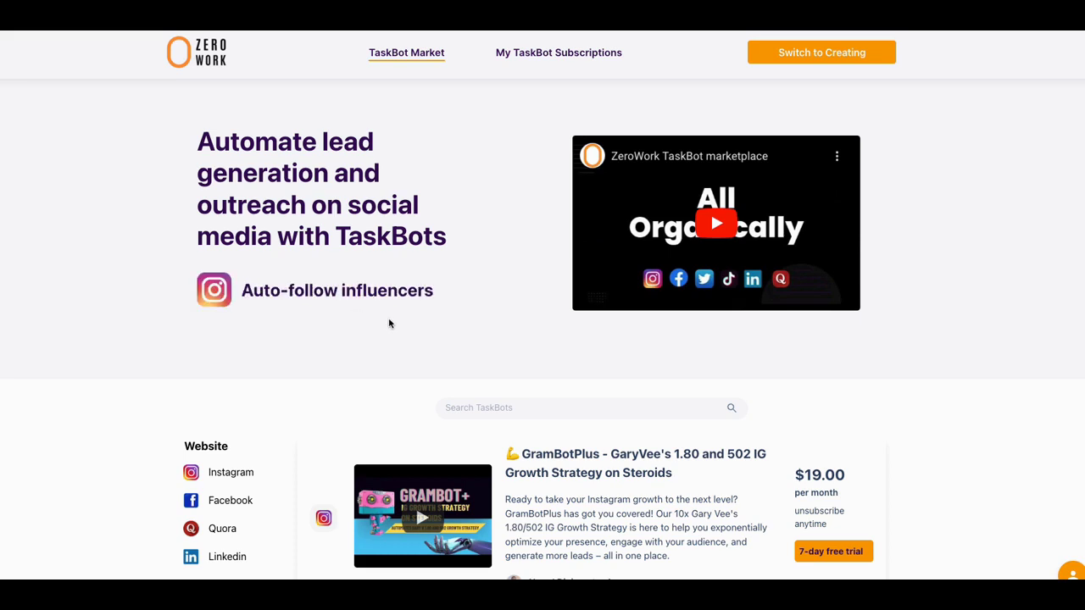
scroll(398, 320, down, 1)
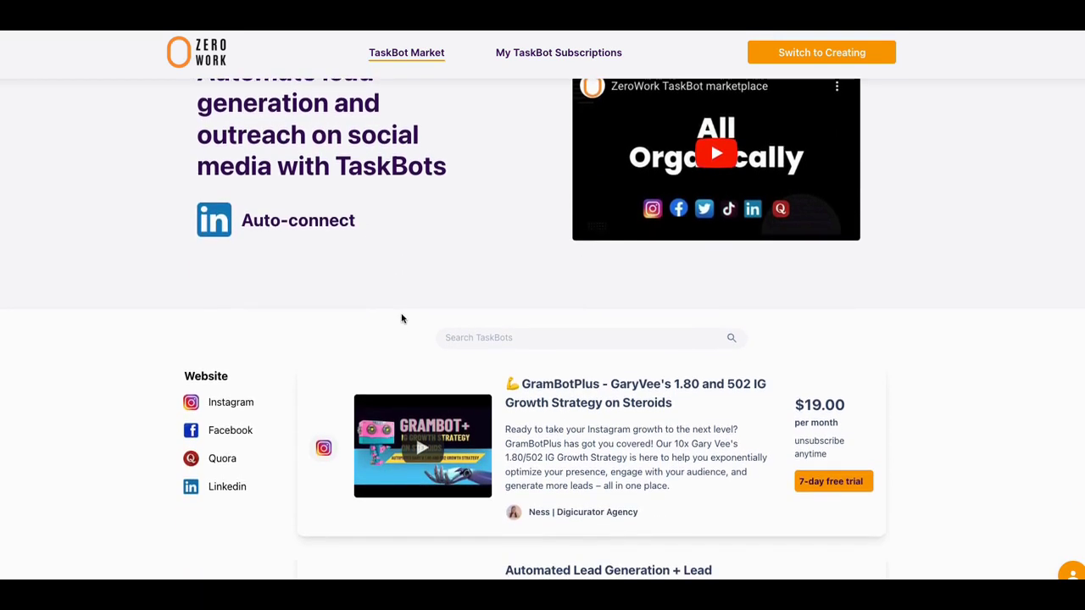
scroll(401, 318, down, 1)
scroll(370, 314, down, 1)
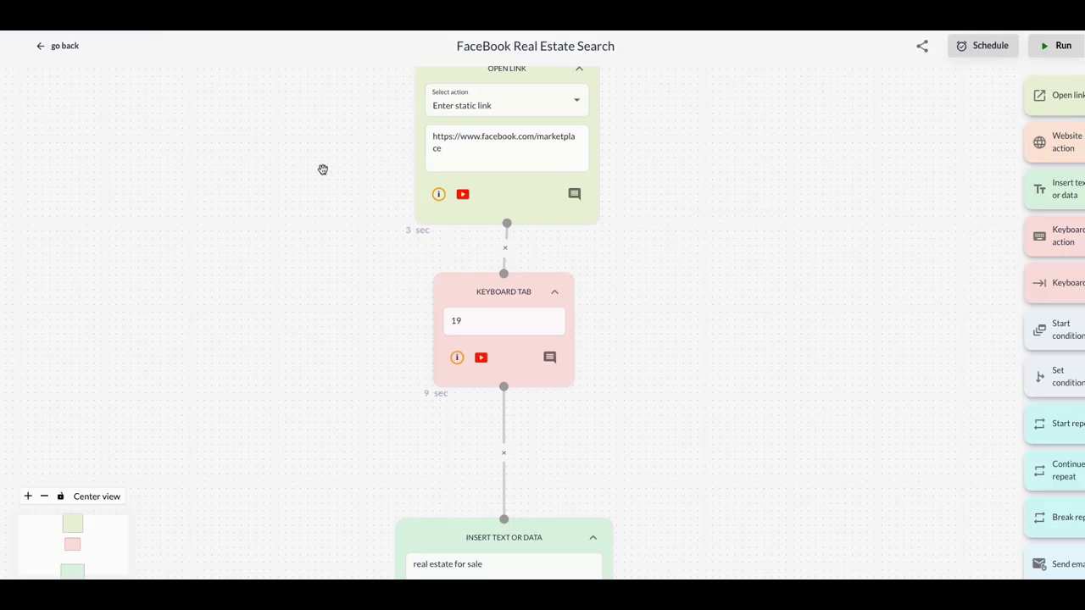
scroll(322, 170, down, 2)
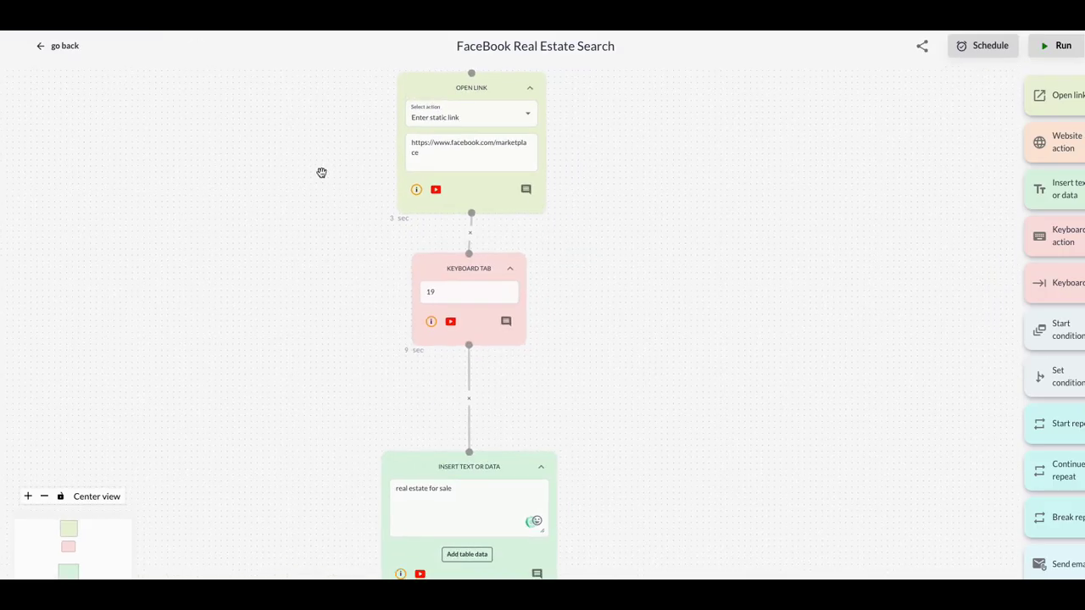
mouse_move(338, 232)
mouse_down()
mouse_move(342, 185)
mouse_move(305, 138)
mouse_move(291, 90)
mouse_move(298, 177)
mouse_up()
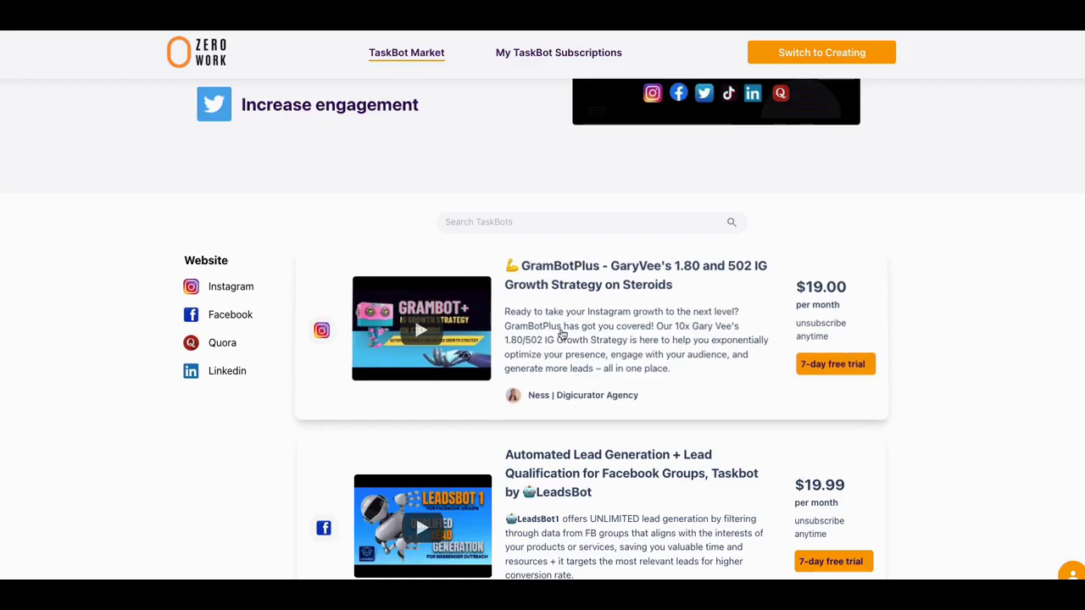
Scroll down through the TaskBot Market listings to review the available TaskBots.
scroll(641, 354, down, 3)
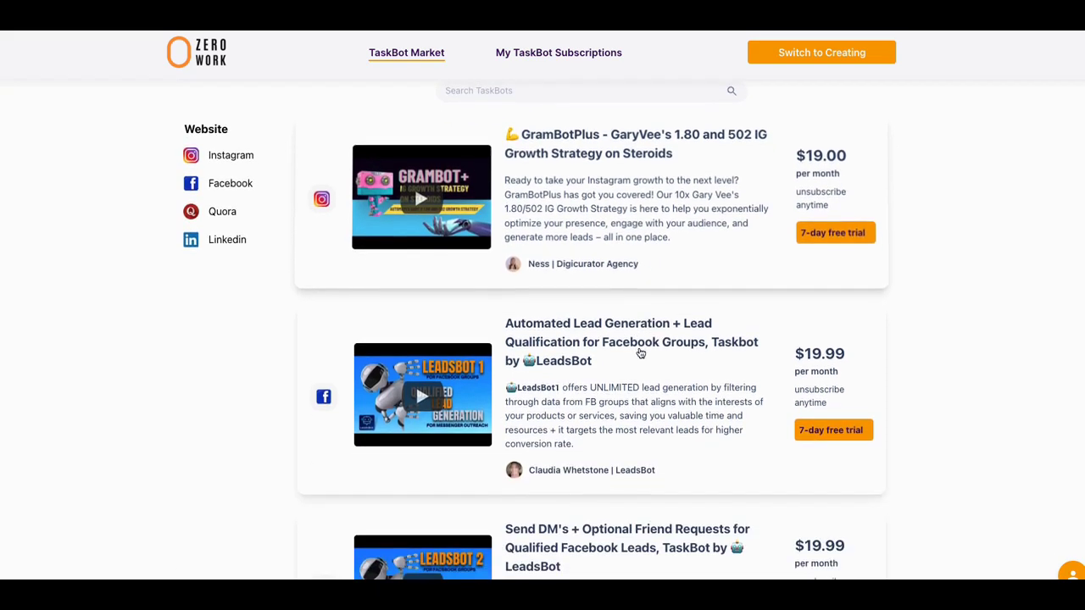
scroll(641, 353, down, 3)
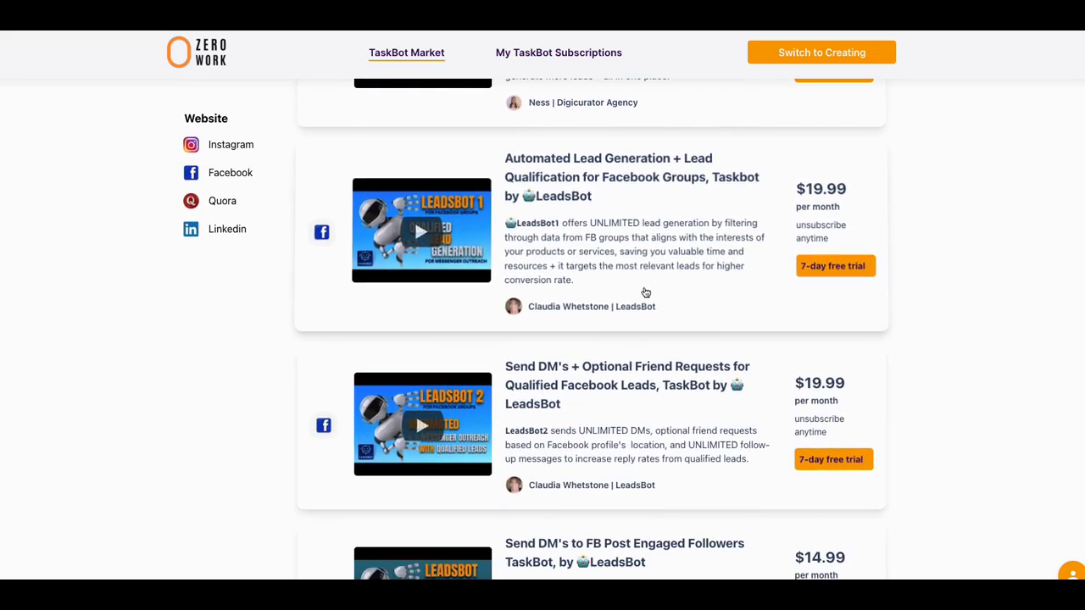
scroll(631, 229, down, 2)
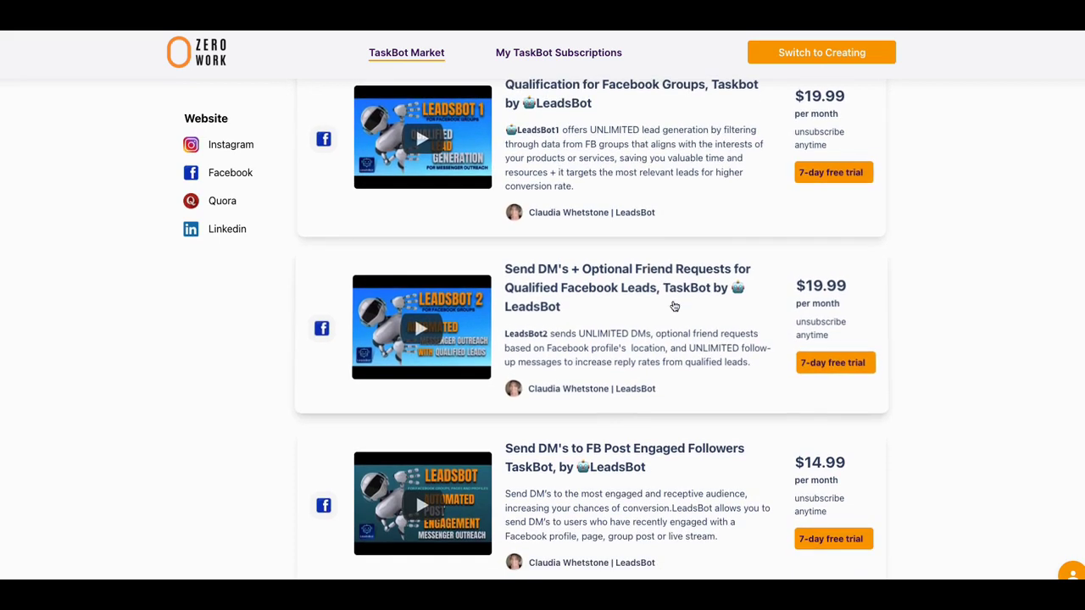
scroll(640, 290, down, 1)
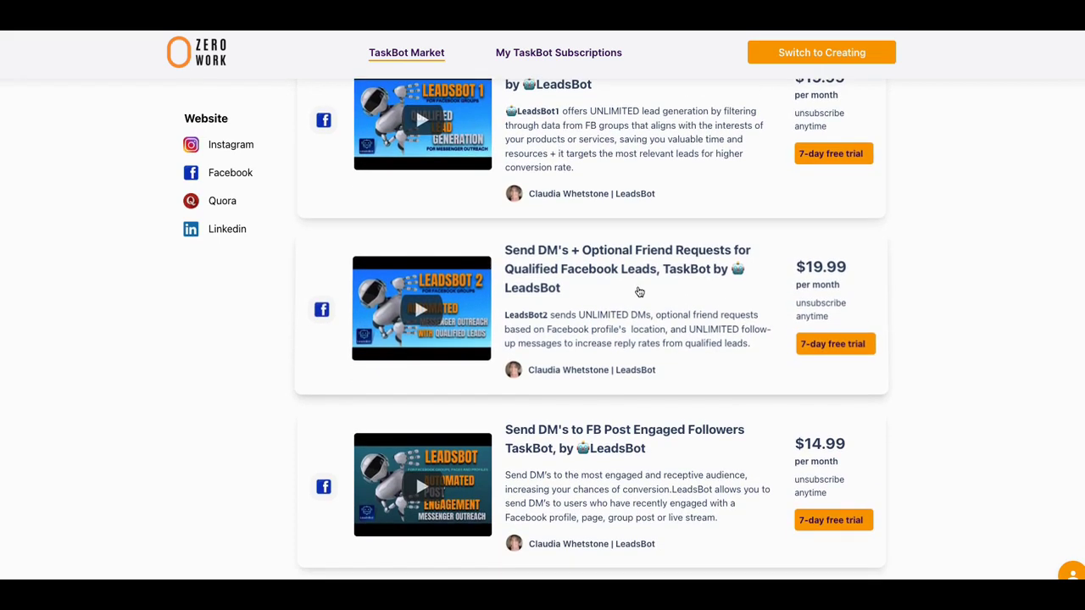
scroll(640, 290, down, 4)
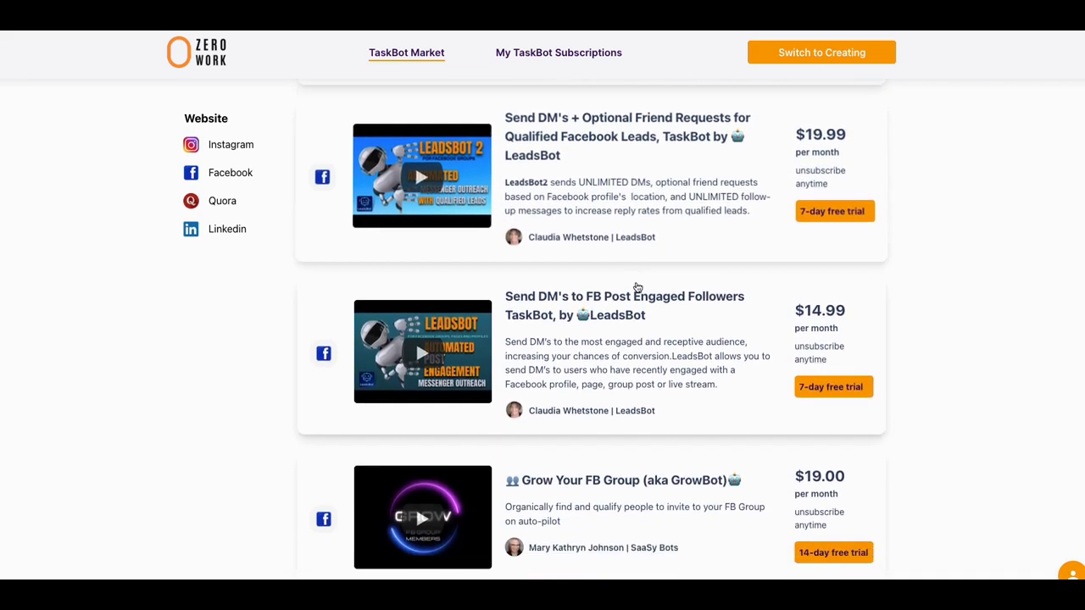
scroll(635, 288, down, 4)
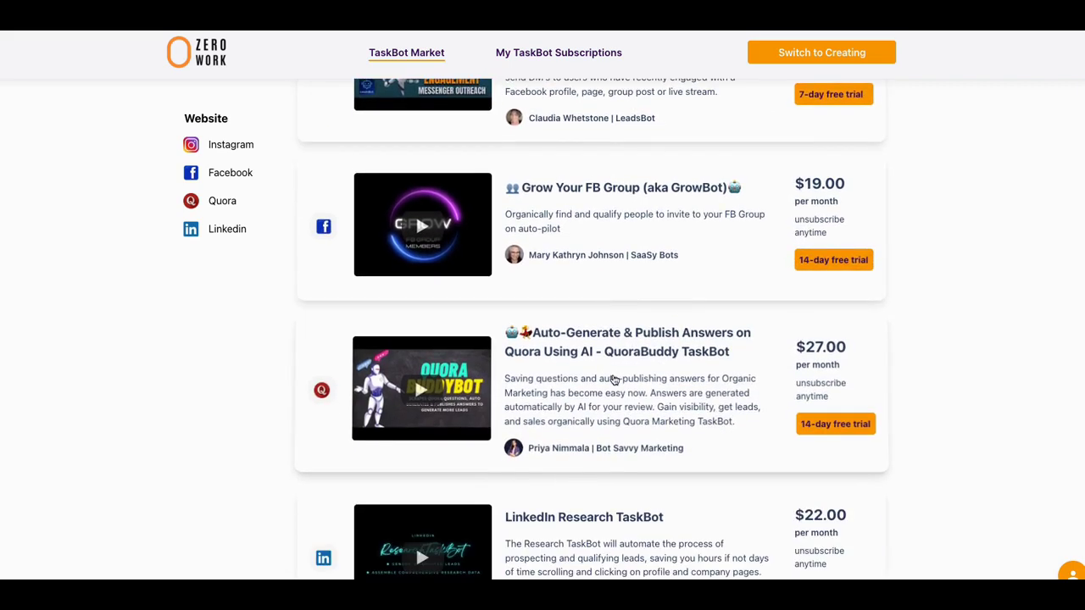
scroll(602, 432, down, 1)
scroll(599, 513, down, 1)
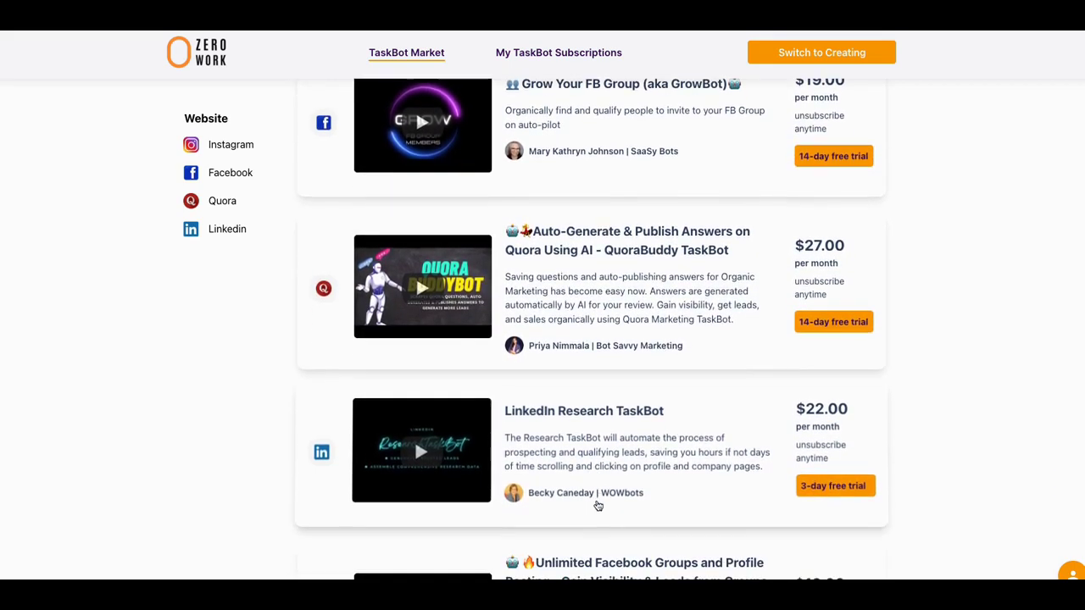
scroll(609, 477, down, 4)
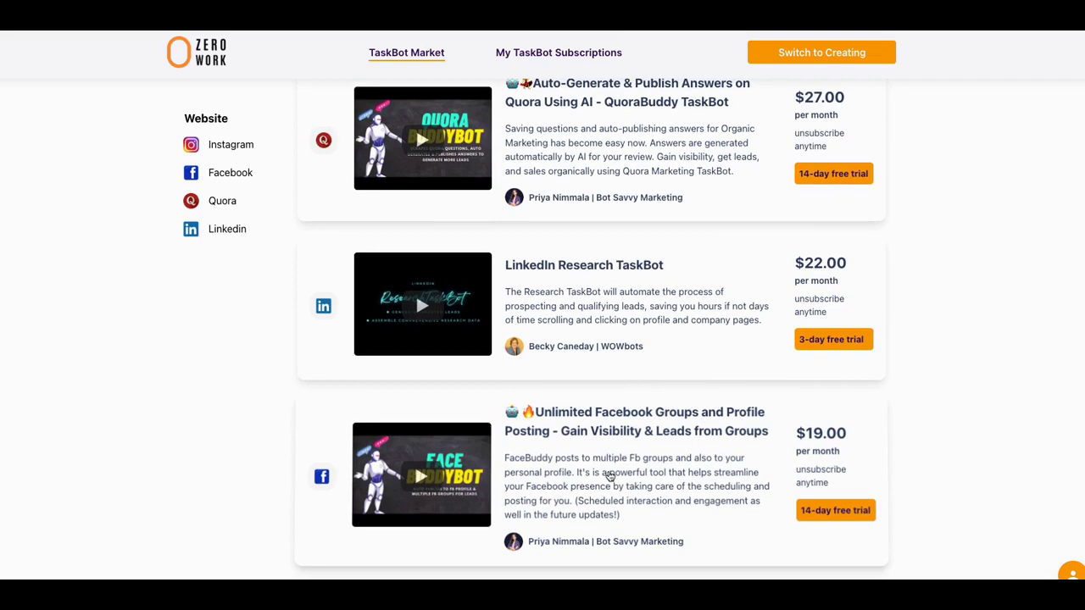
scroll(608, 475, down, 2)
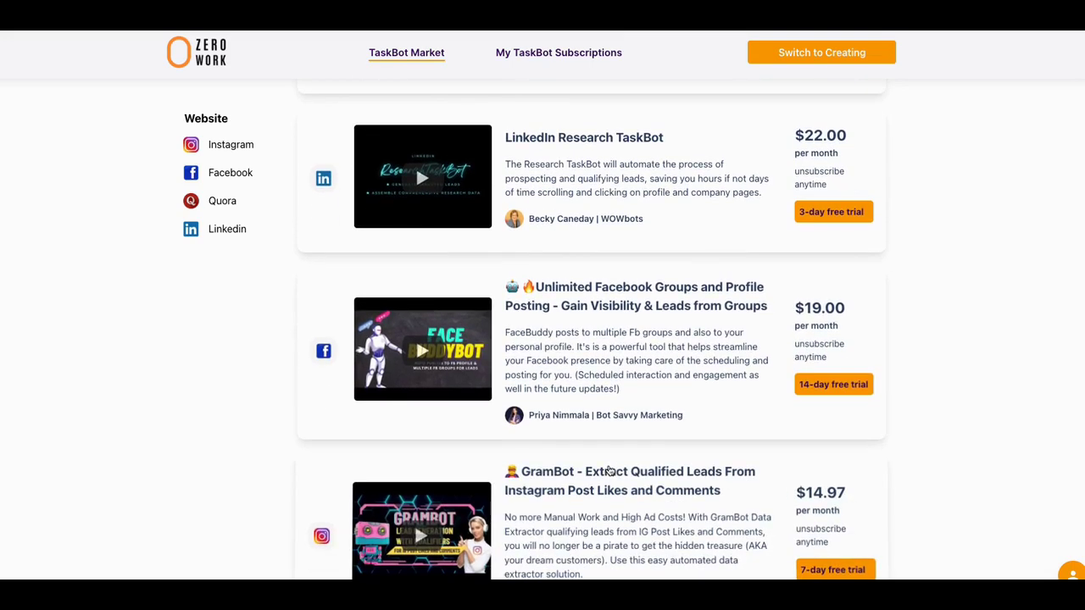
scroll(608, 471, down, 1)
scroll(610, 471, up, 8)
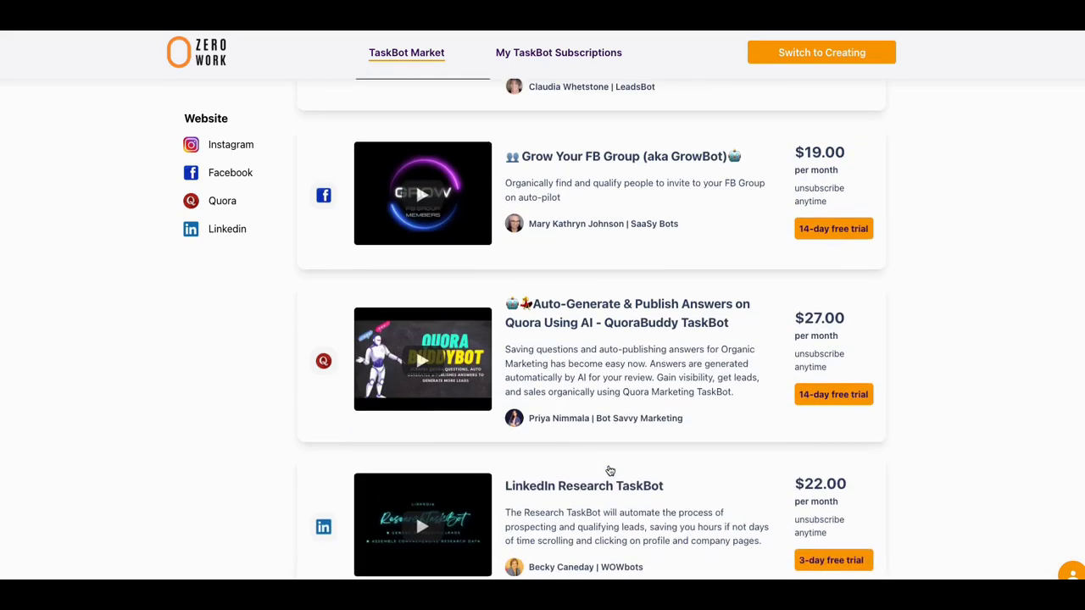
scroll(608, 468, up, 18)
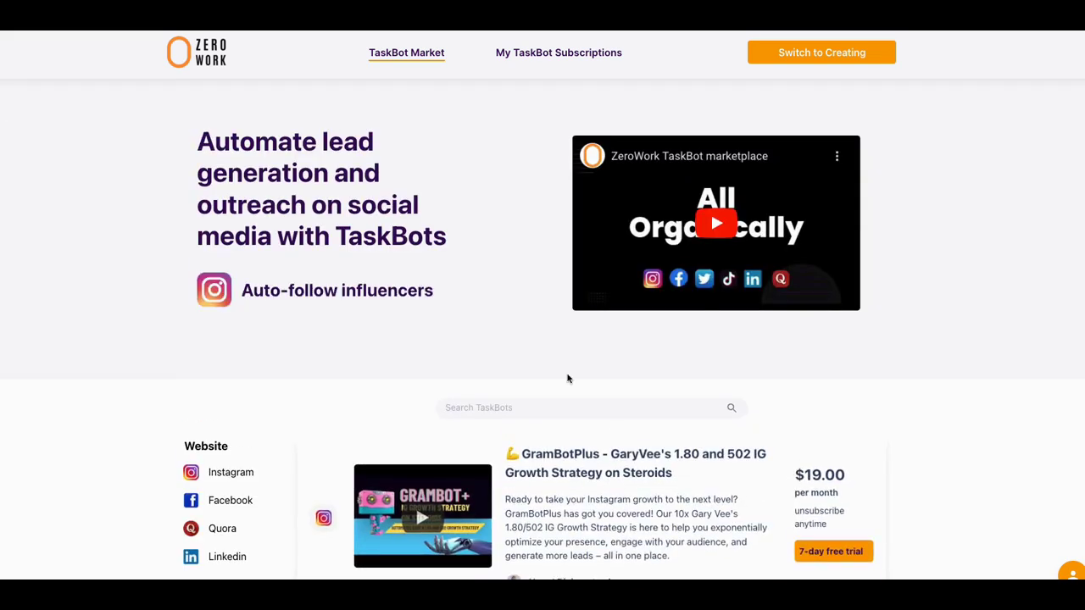
scroll(436, 429, down, 1)
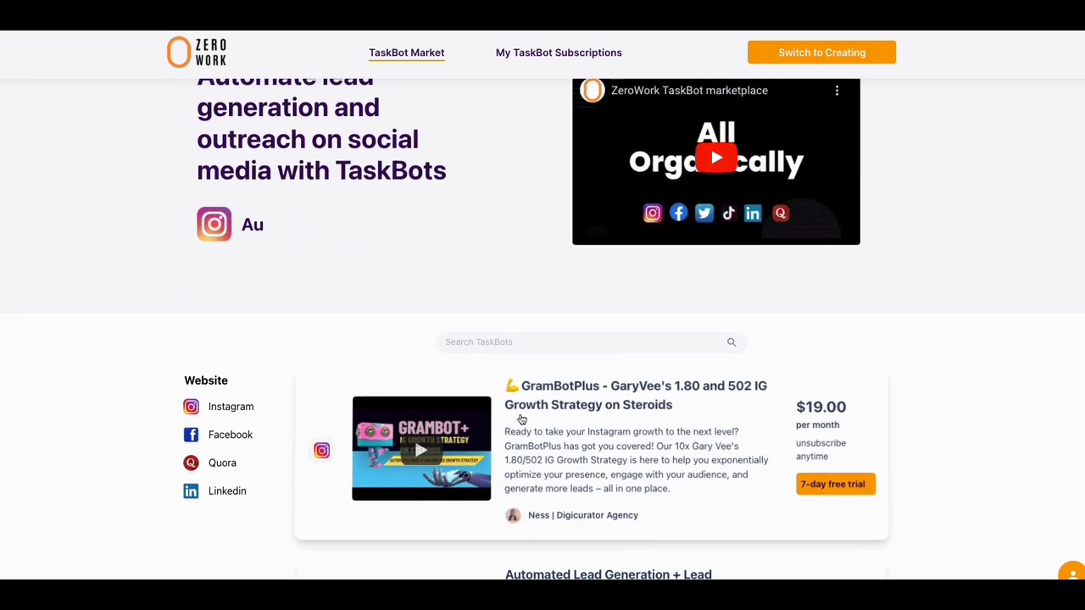
scroll(508, 372, up, 1)
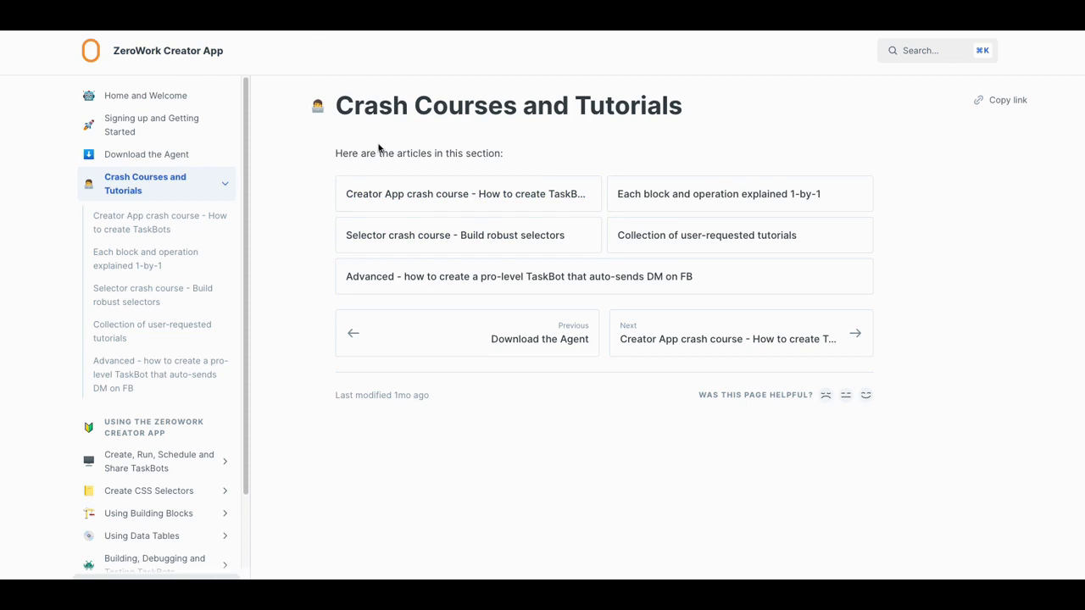
Open the 'Creator App crash course - How to create TaskBots' article and view its embedded video.
click(417, 206)
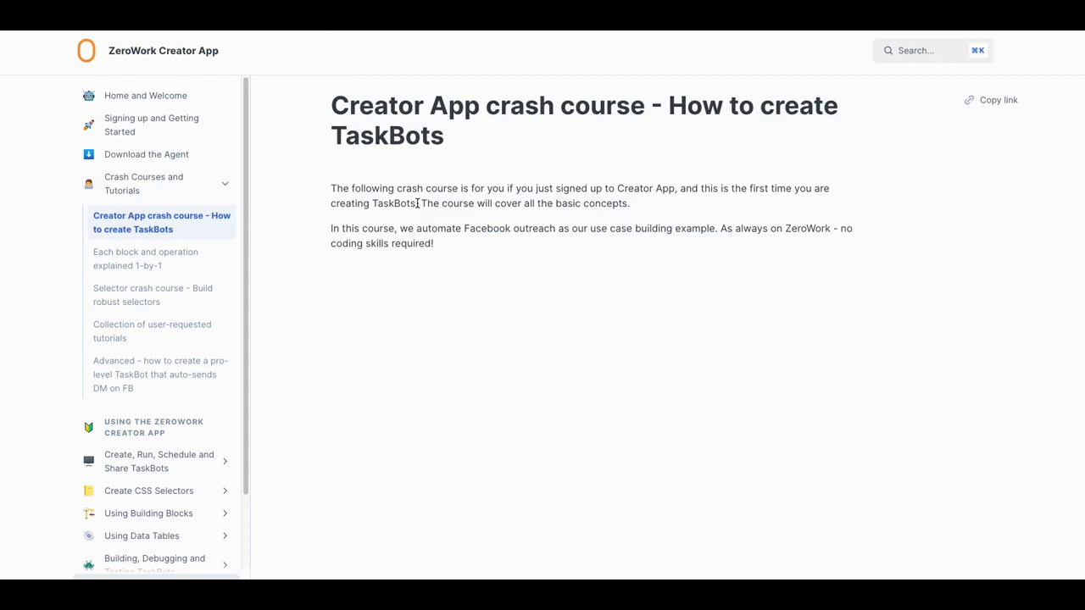
scroll(526, 292, down, 2)
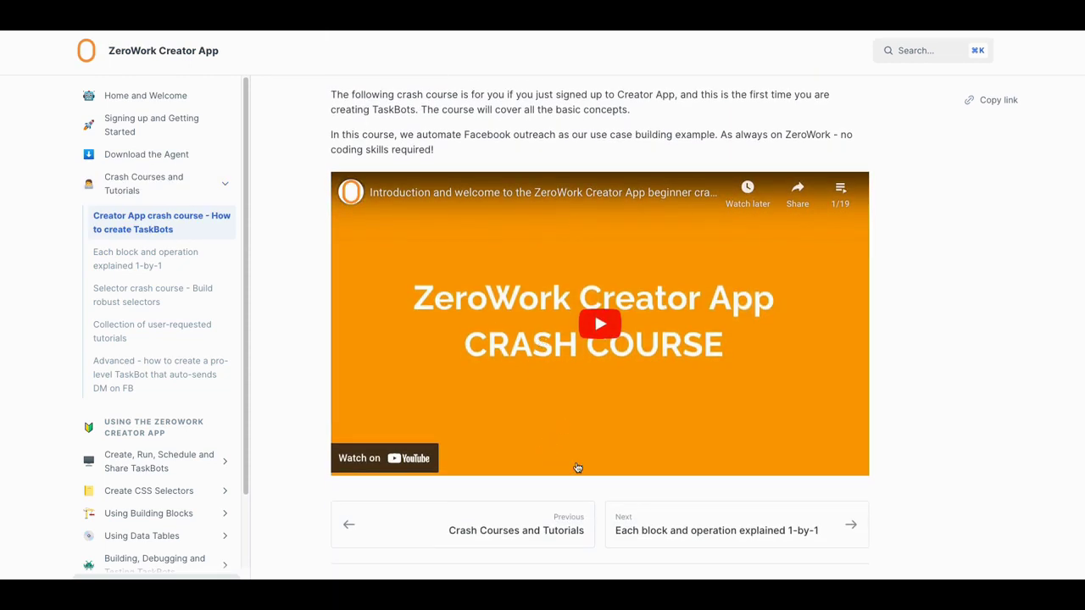
scroll(491, 339, up, 2)
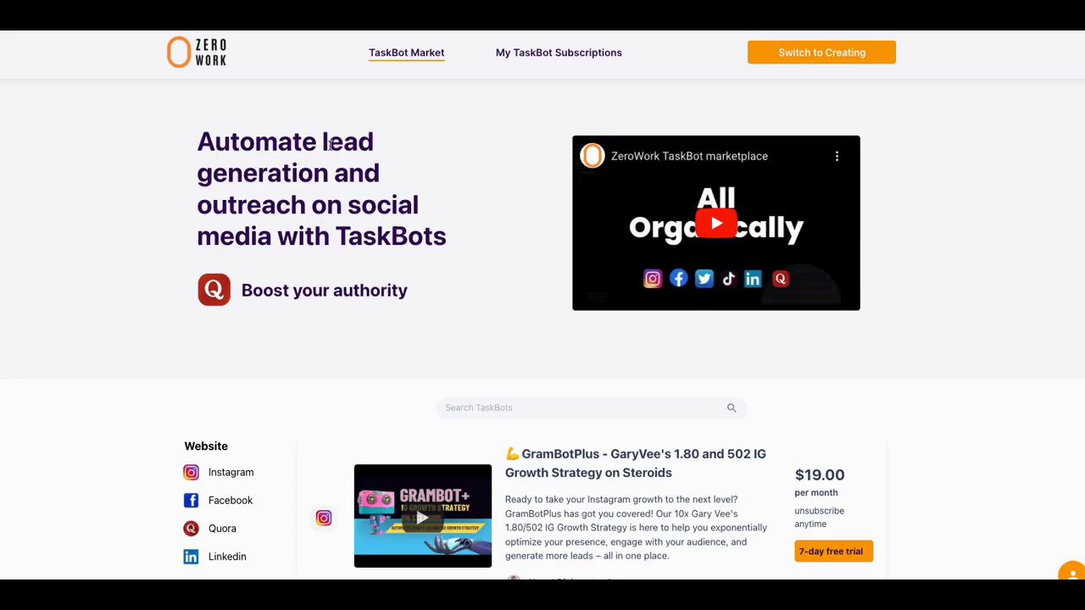
scroll(434, 204, down, 1)
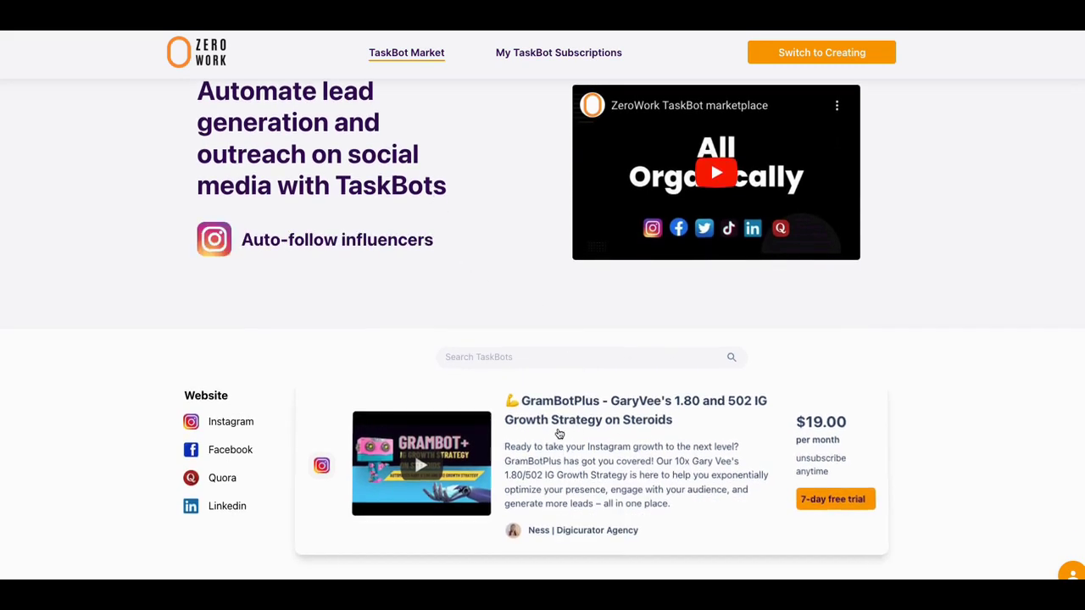
scroll(556, 433, up, 1)
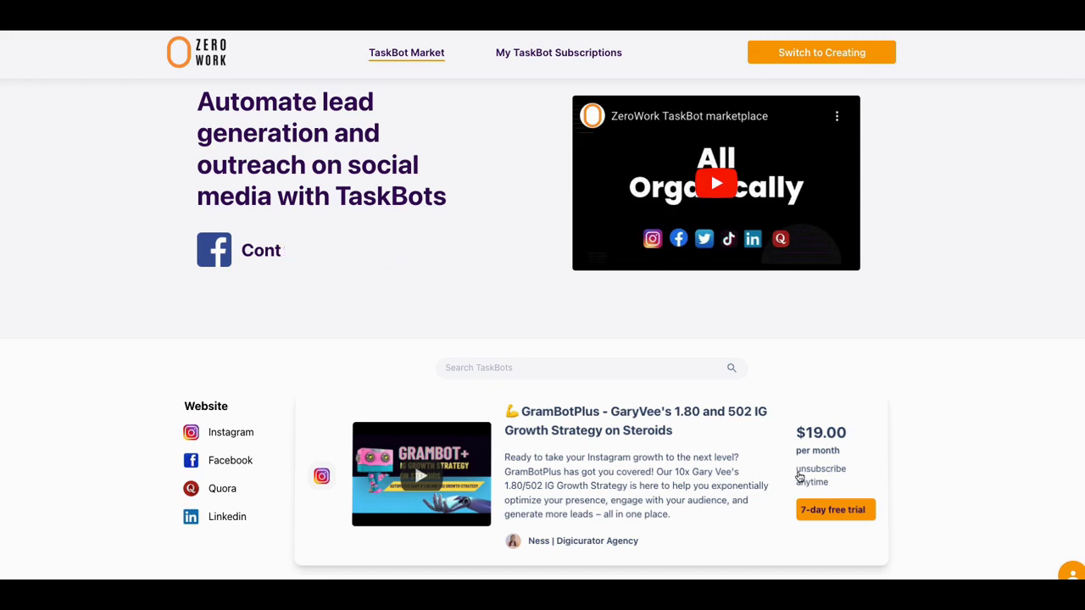
scroll(664, 490, down, 2)
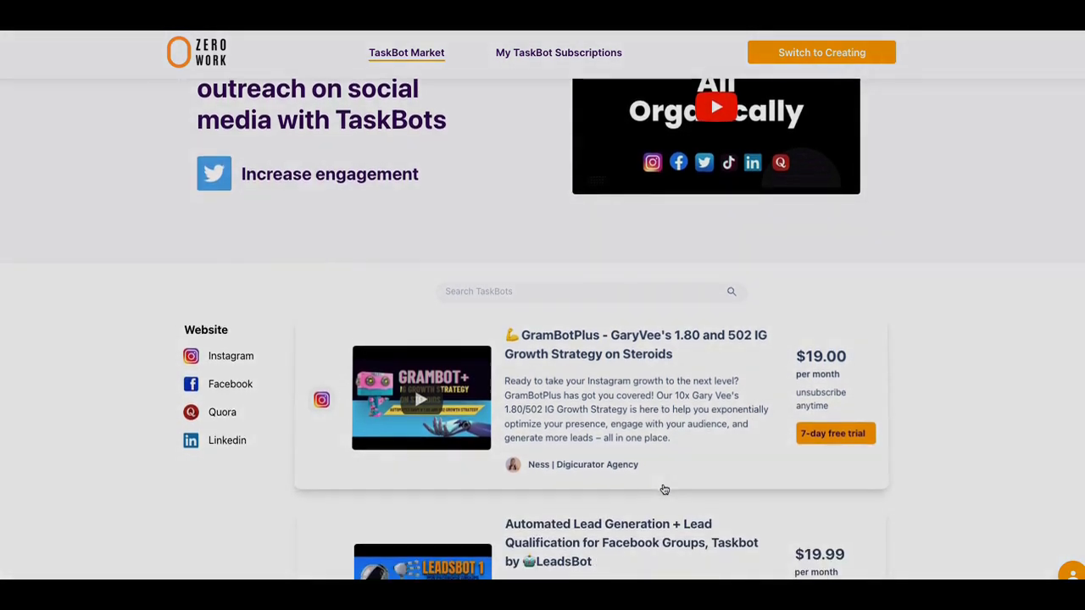
scroll(678, 509, down, 3)
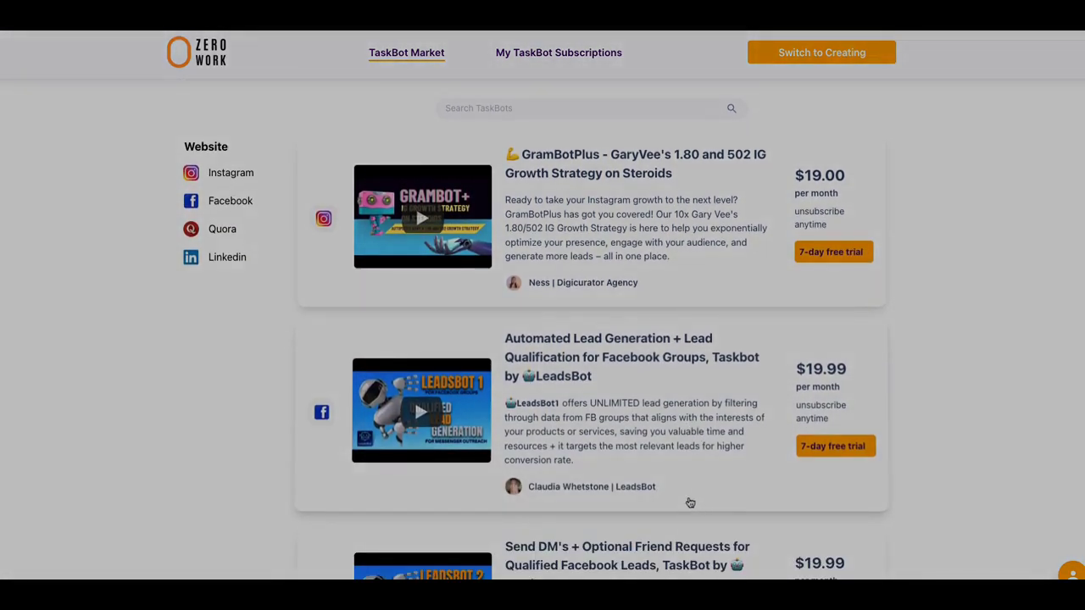
scroll(678, 500, down, 3)
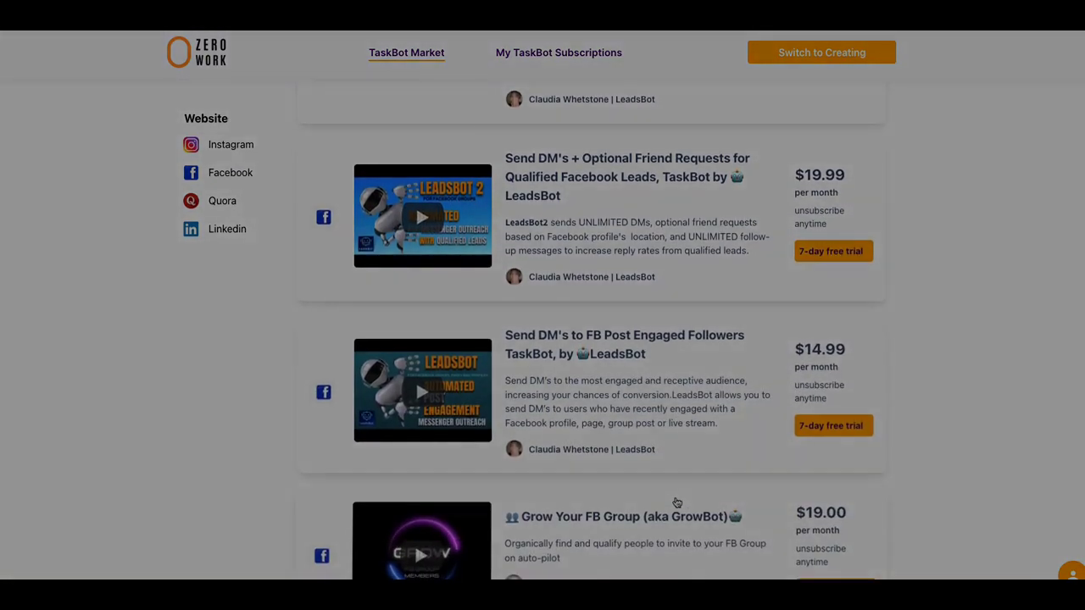
scroll(673, 497, up, 9)
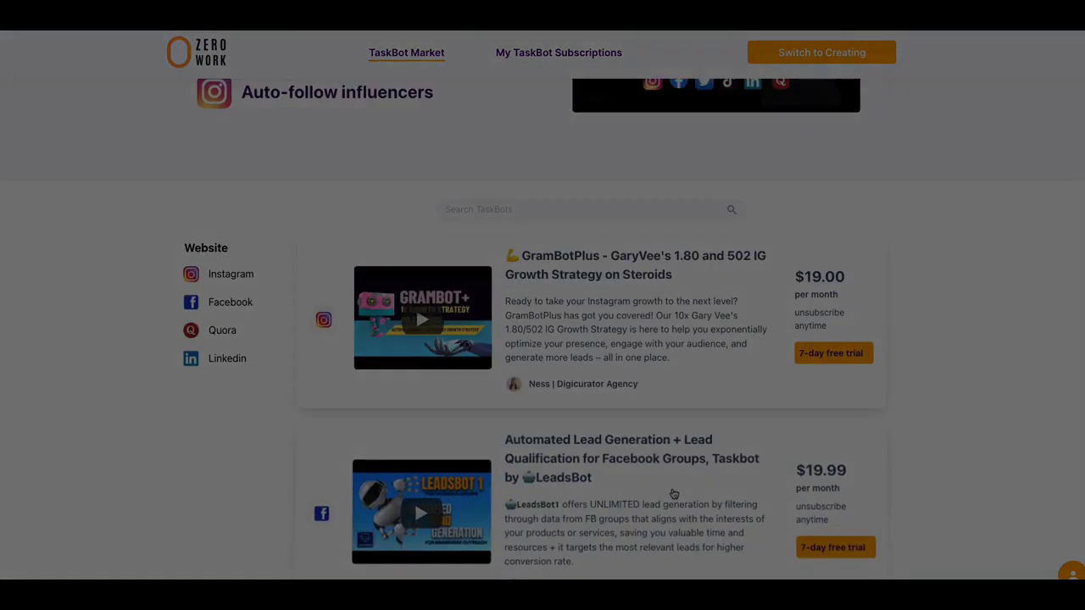